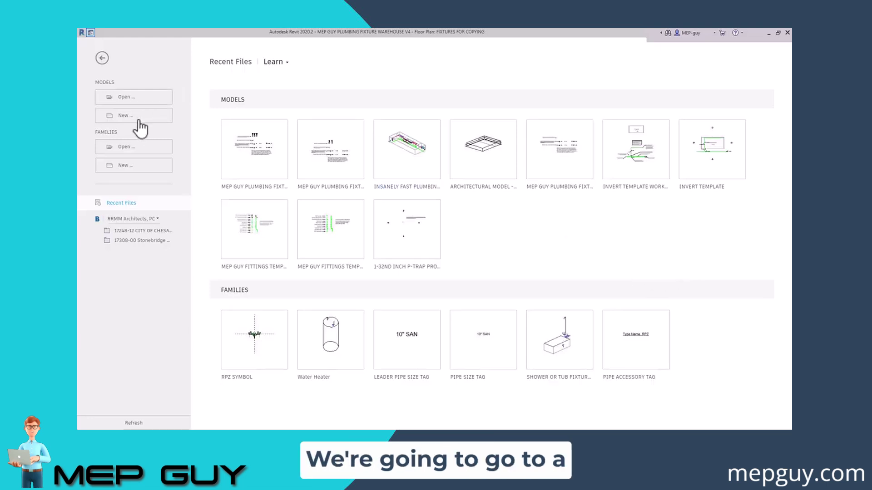
Create a new project from the Plumbing-Default.rte template
{"action": "left_click", "coordinate": [140, 119]}
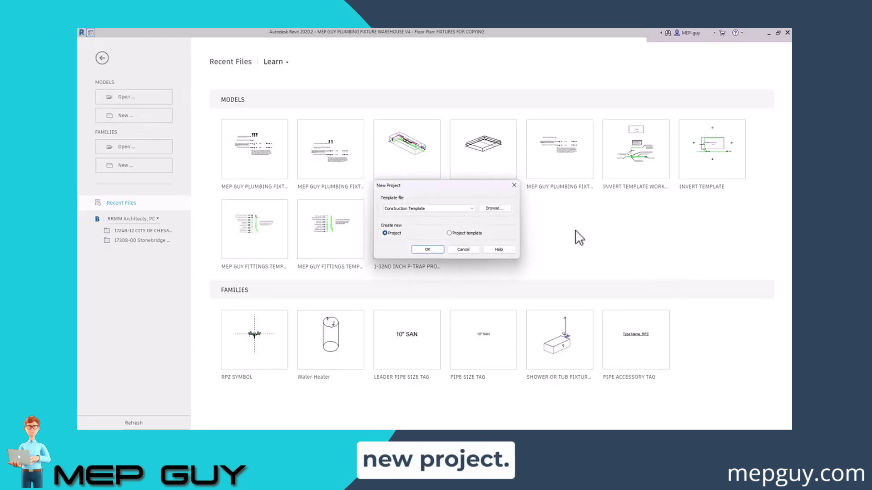
{"action": "left_click", "coordinate": [500, 208]}
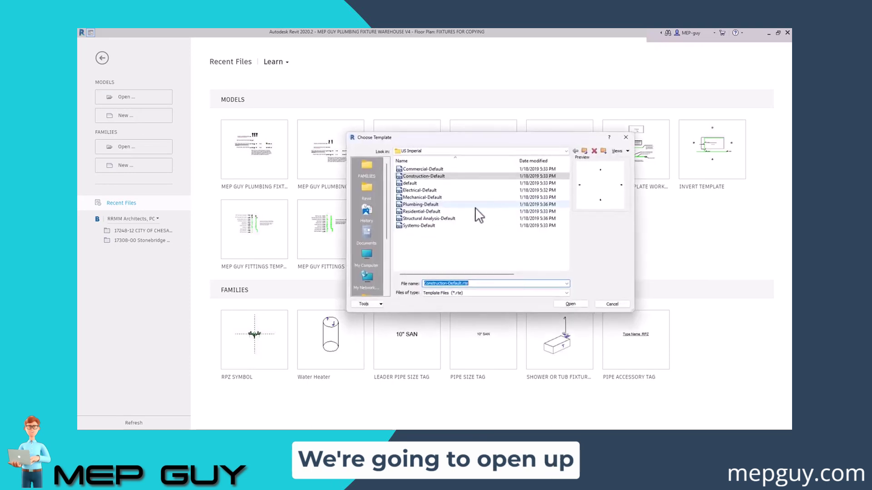
{"action": "left_click", "coordinate": [423, 204]}
{"action": "left_click", "coordinate": [574, 304]}
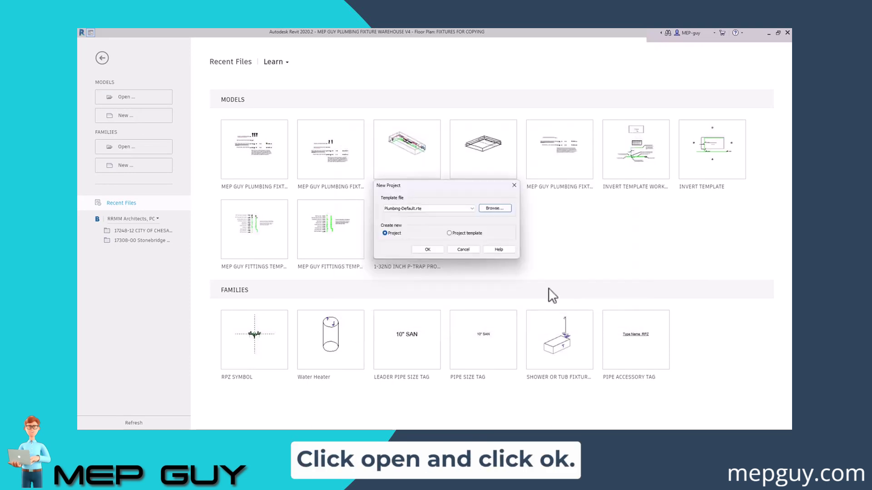
{"action": "left_click", "coordinate": [428, 249]}
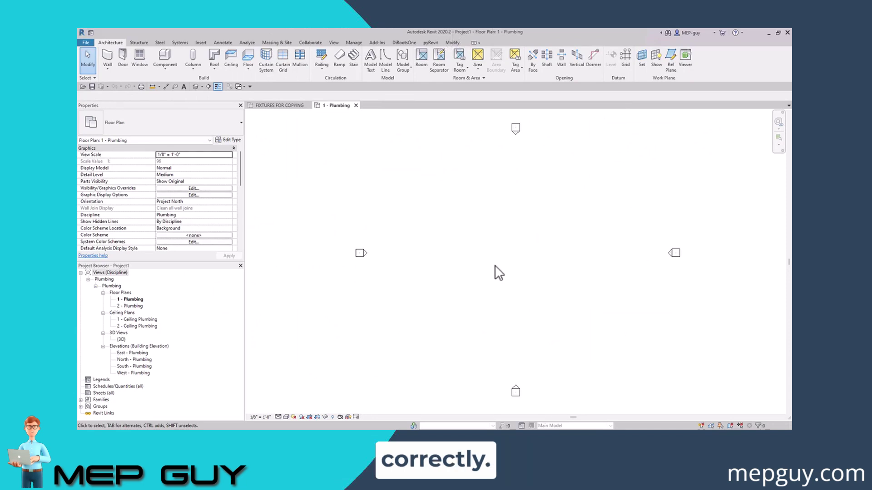
Copy the fixture groups from the FIXTURES FOR COPYING plan, then return to 1 - Plumbing
{"action": "left_click", "coordinate": [272, 105]}
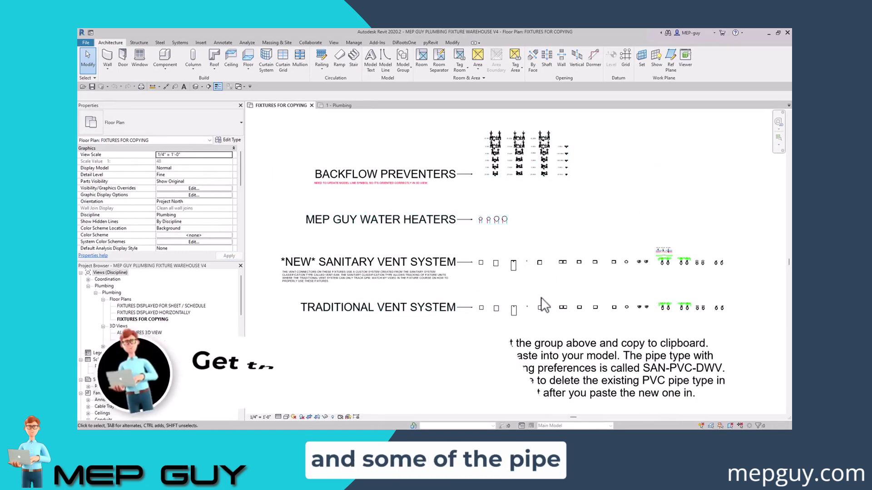
{"action": "scroll", "coordinate": [691, 263], "scroll_direction": "up", "scroll_amount": 6}
{"action": "scroll", "coordinate": [613, 257], "scroll_direction": "up", "scroll_amount": 3}
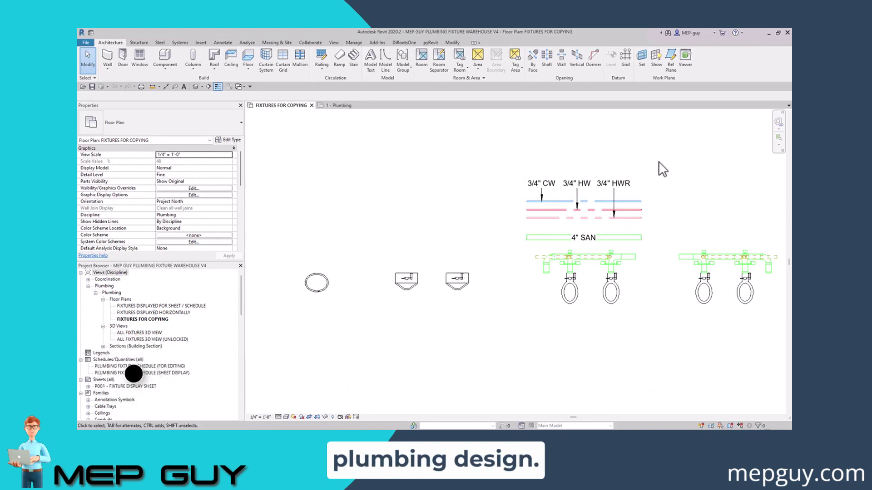
{"action": "scroll", "coordinate": [565, 230], "scroll_direction": "down", "scroll_amount": 4}
{"action": "scroll", "coordinate": [576, 238], "scroll_direction": "down", "scroll_amount": 5}
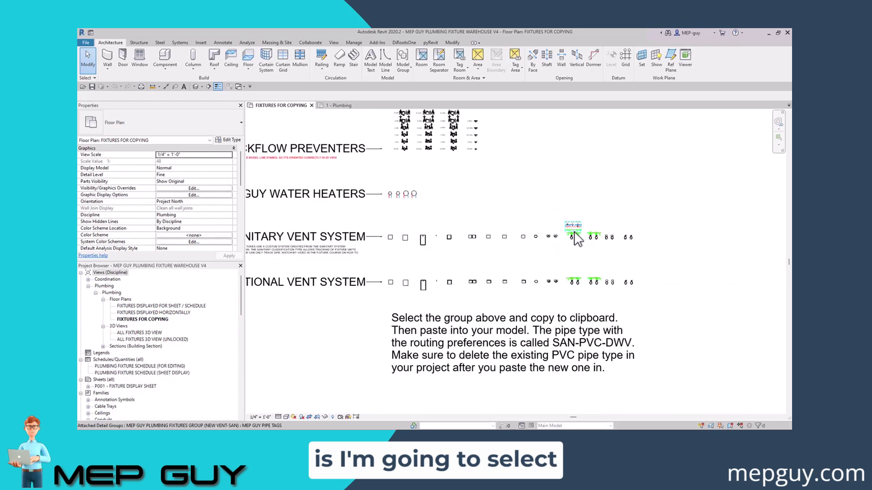
{"action": "left_click_drag", "start_coordinate": [448, 144], "coordinate": [627, 248]}
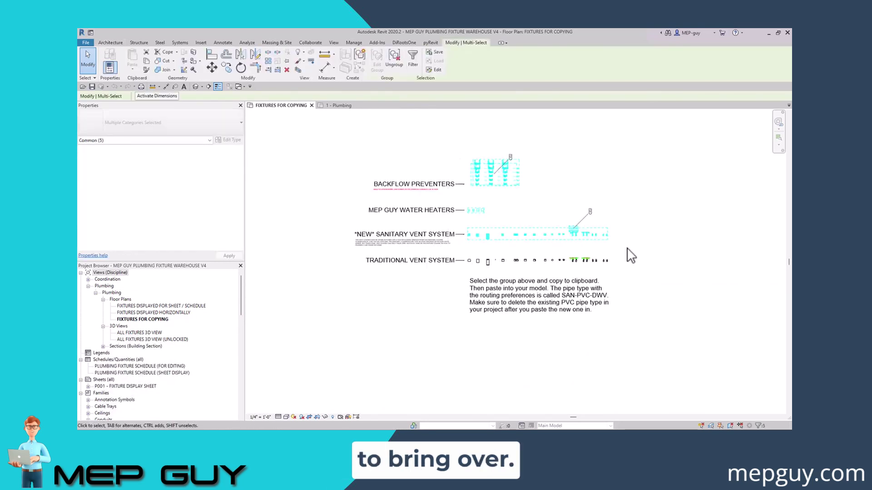
{"action": "left_click", "coordinate": [146, 60]}
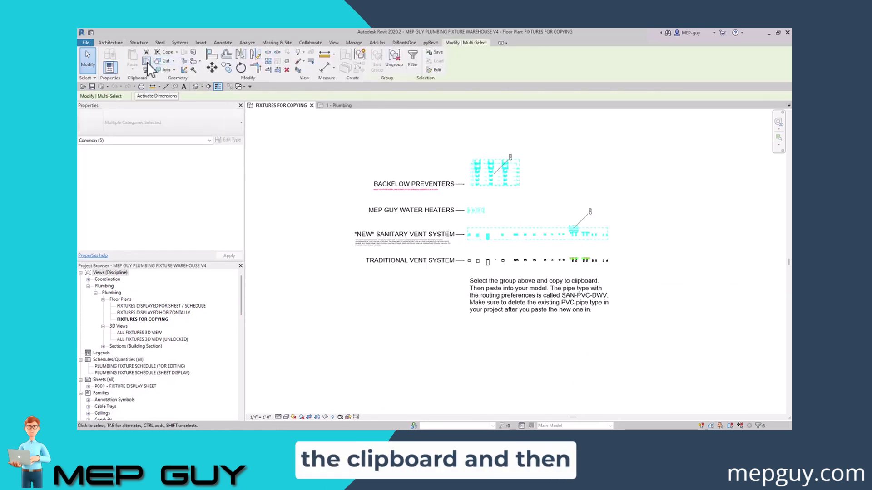
{"action": "left_click", "coordinate": [345, 105]}
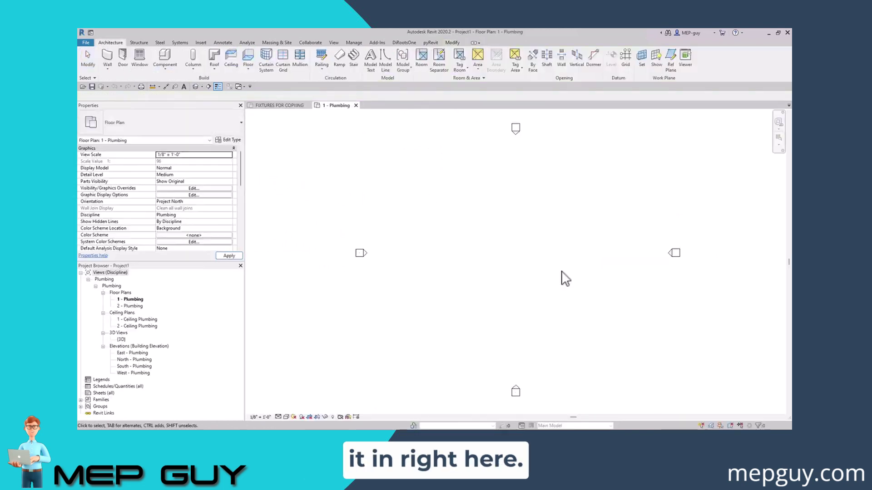
Paste the copied fixtures to bring in their pipe types, then delete the pasted fixtures
{"action": "left_click", "coordinate": [451, 43]}
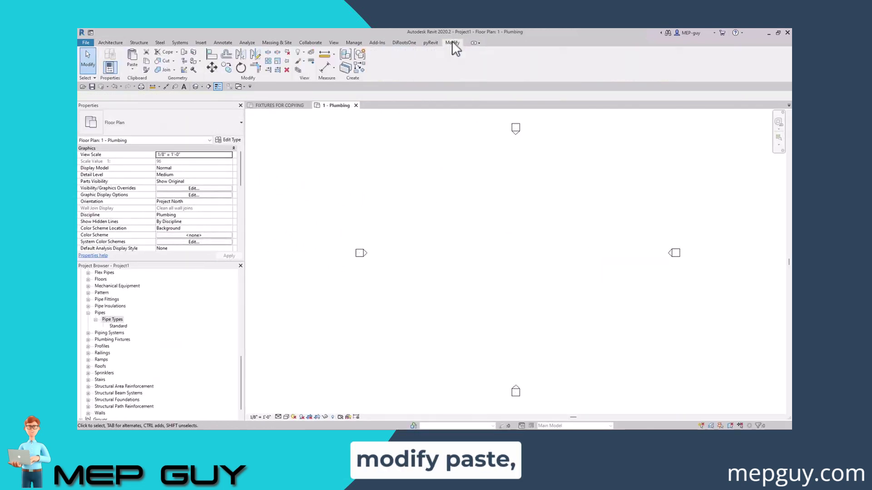
{"action": "left_click", "coordinate": [132, 68]}
{"action": "left_click", "coordinate": [151, 83]}
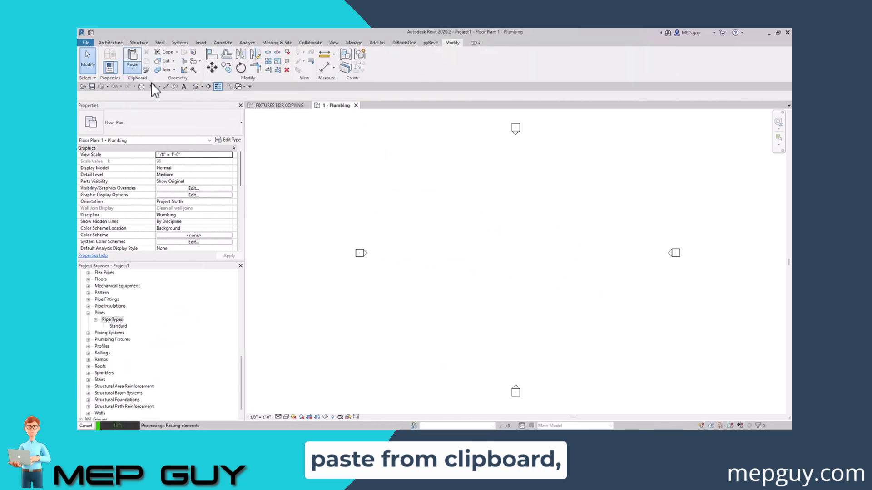
{"action": "left_click", "coordinate": [459, 266]}
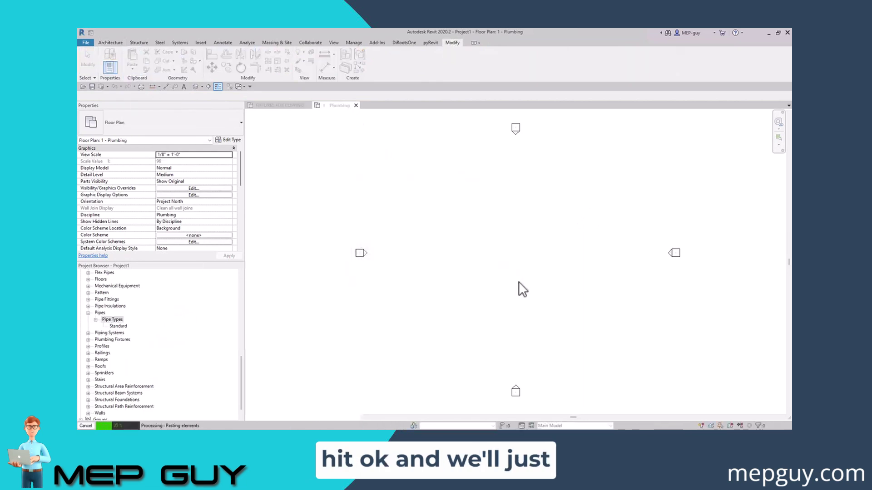
{"action": "left_click", "coordinate": [403, 319]}
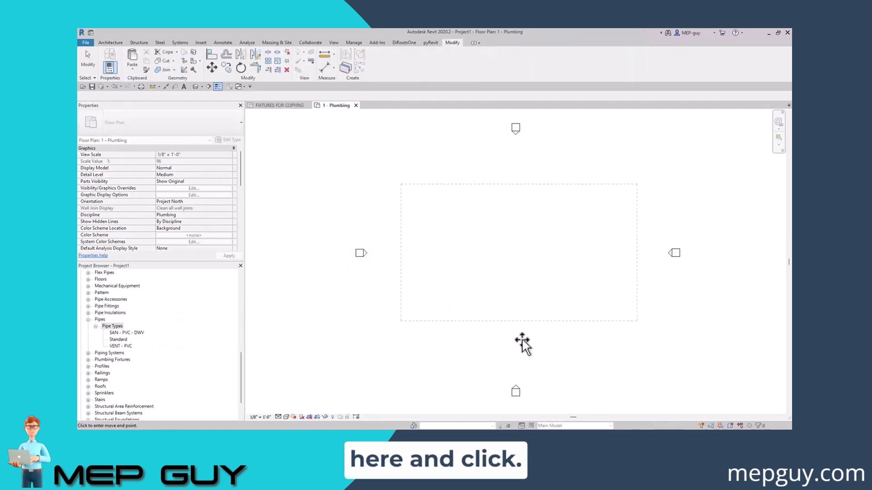
{"action": "key", "text": "Escape"}
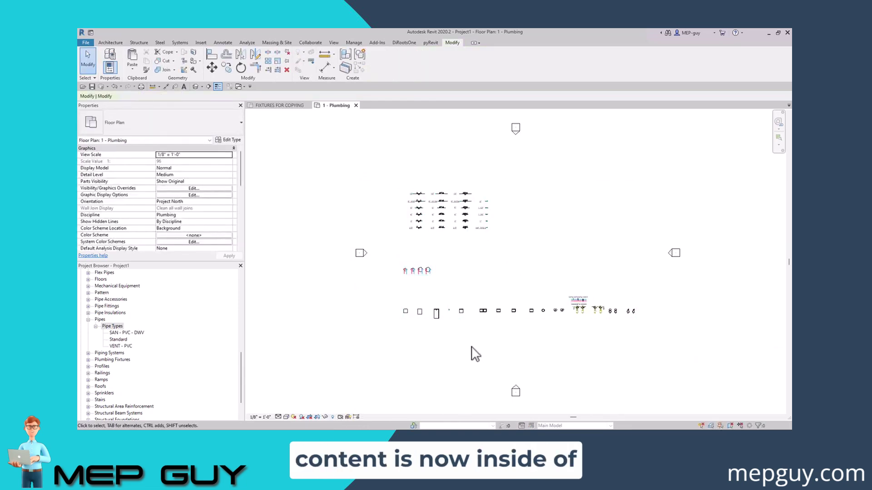
{"action": "left_click_drag", "start_coordinate": [382, 168], "coordinate": [651, 351]}
{"action": "key", "text": "Delete"}
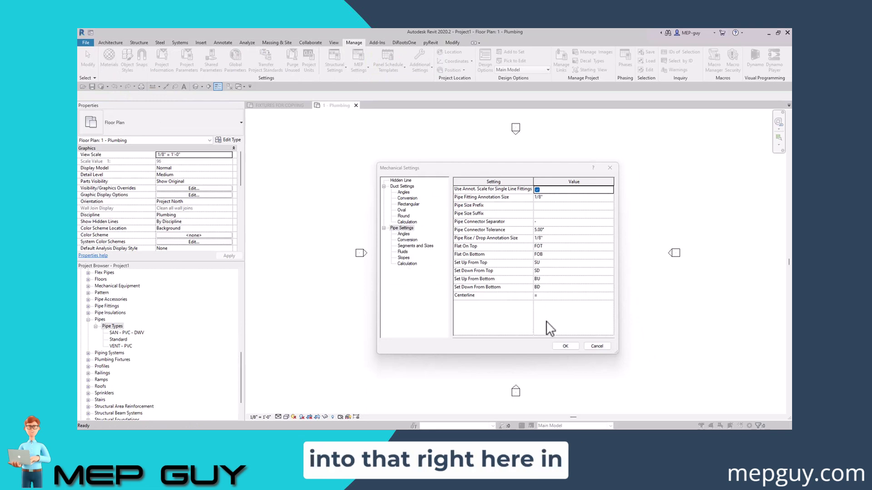
{"action": "left_click", "coordinate": [566, 347]}
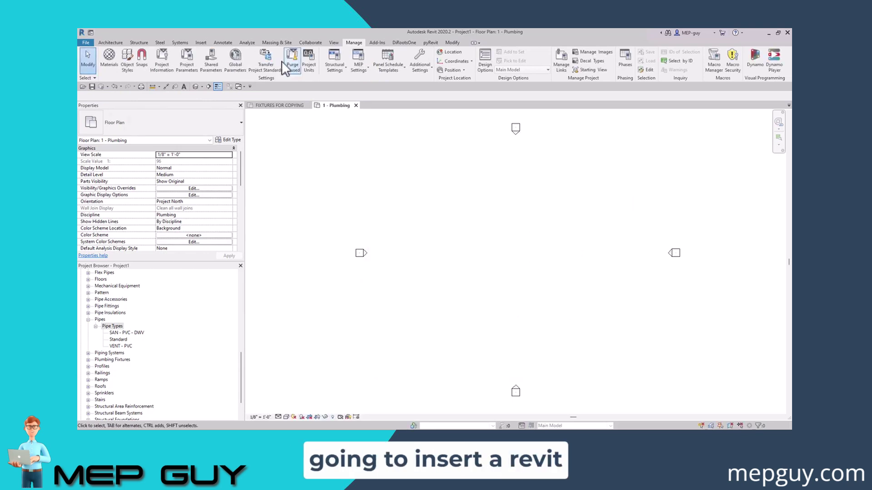
Link ARCHITECTURAL MODEL - FITNESS CENTER R20.rvt into the plan and pin it
{"action": "left_click", "coordinate": [200, 42]}
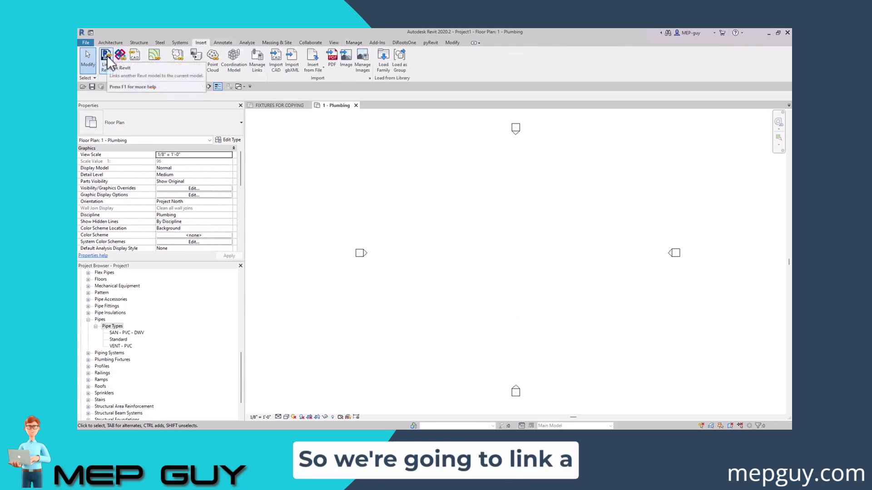
{"action": "left_click", "coordinate": [107, 60]}
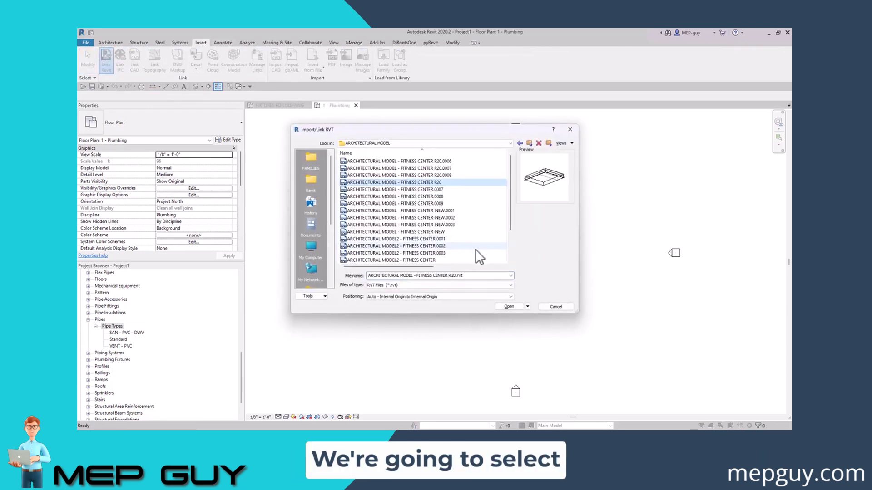
{"action": "left_click", "coordinate": [516, 307]}
{"action": "left_click", "coordinate": [287, 66]}
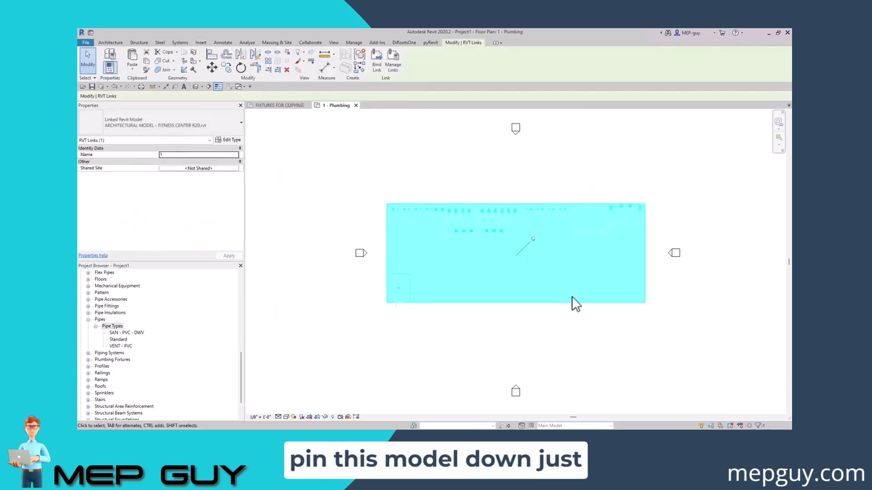
{"action": "left_click", "coordinate": [628, 369]}
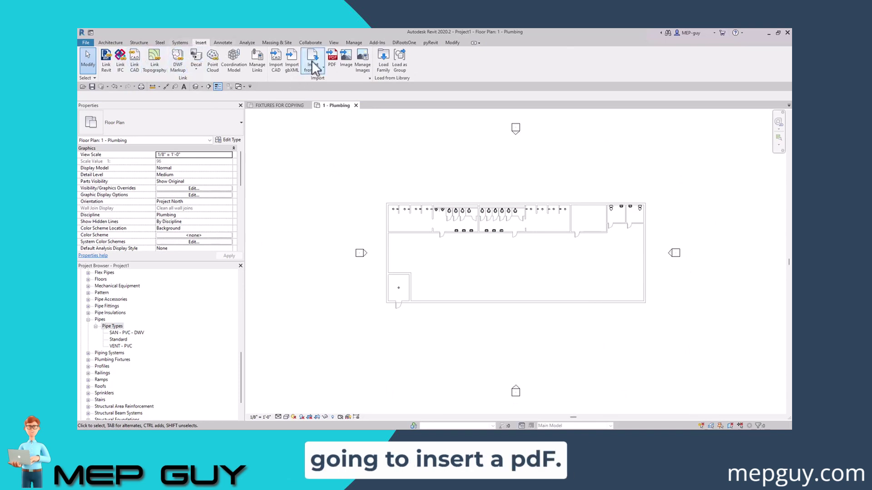
Import the C100 - Civil Utility Plan PDF at 300 DPI
{"action": "left_click", "coordinate": [334, 56]}
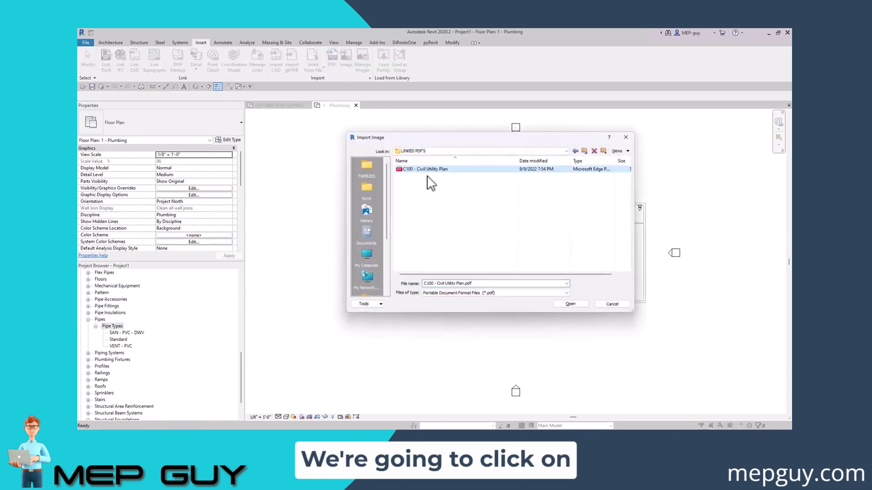
{"action": "left_click", "coordinate": [570, 303]}
{"action": "left_click", "coordinate": [393, 285]}
{"action": "left_click", "coordinate": [390, 307]}
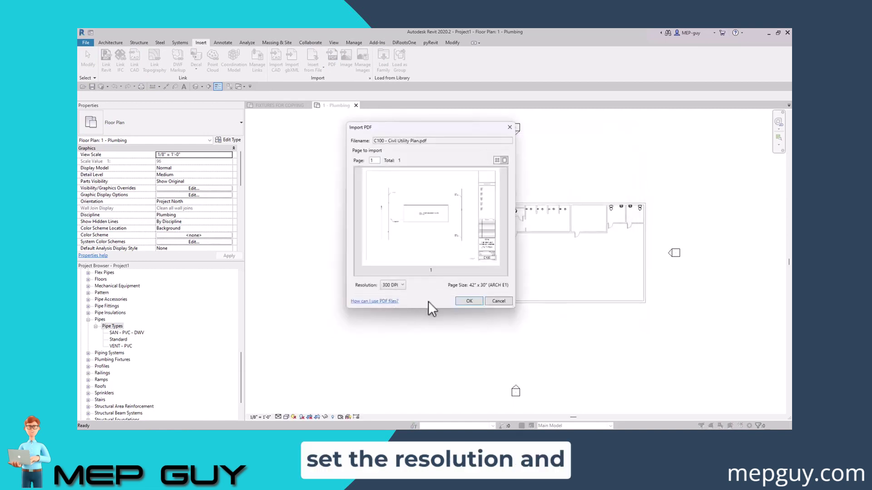
{"action": "left_click", "coordinate": [471, 301]}
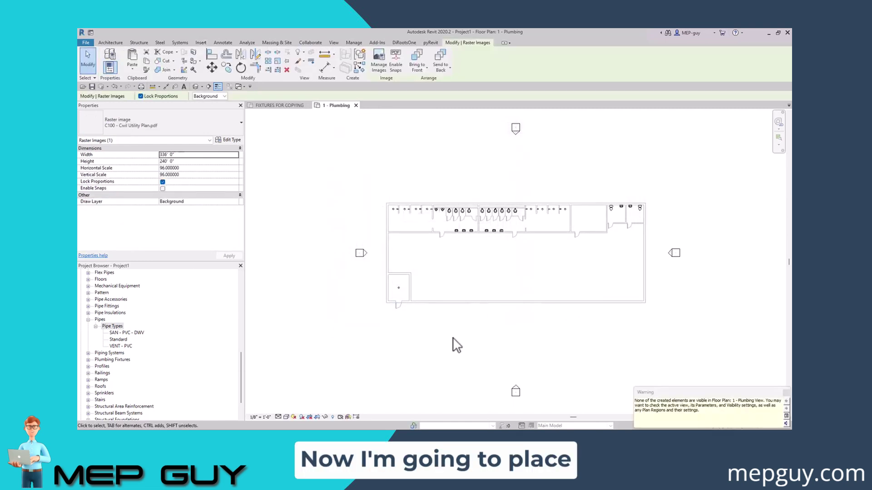
{"action": "left_click", "coordinate": [786, 393]}
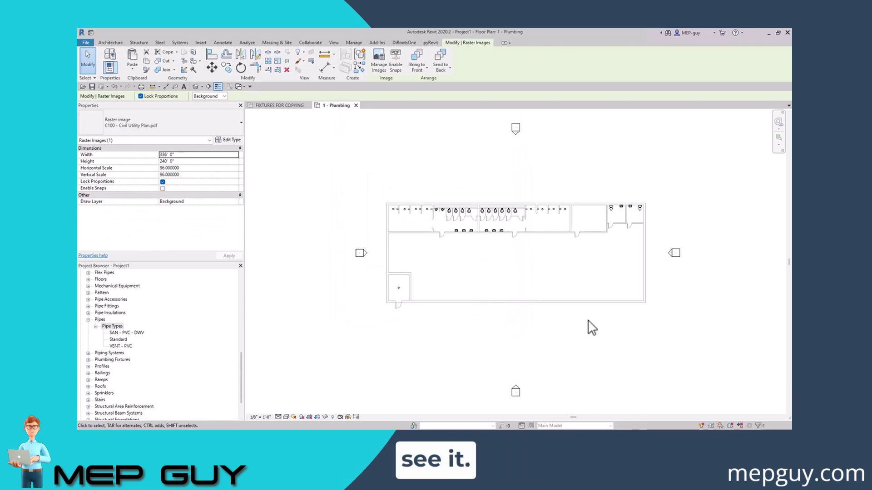
Turn on the Raster Images category in Visibility/Graphics
{"action": "key", "text": "v"}
{"action": "key", "text": "v"}
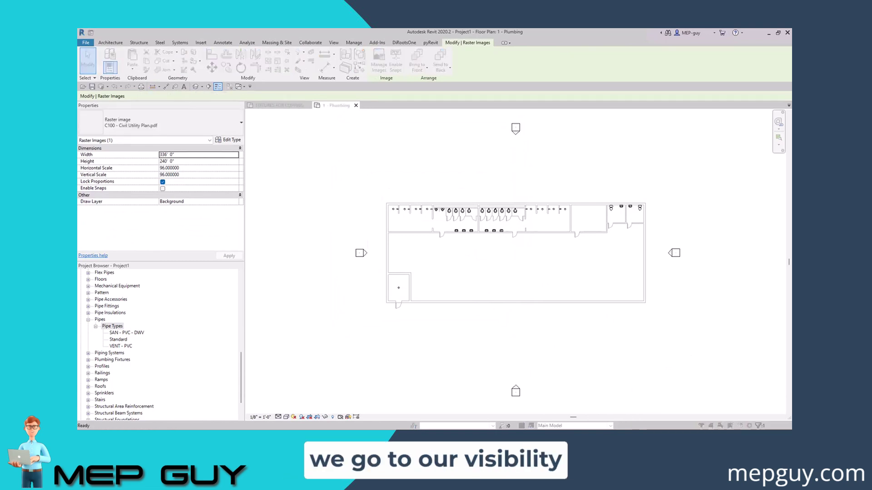
{"action": "left_click", "coordinate": [377, 241]}
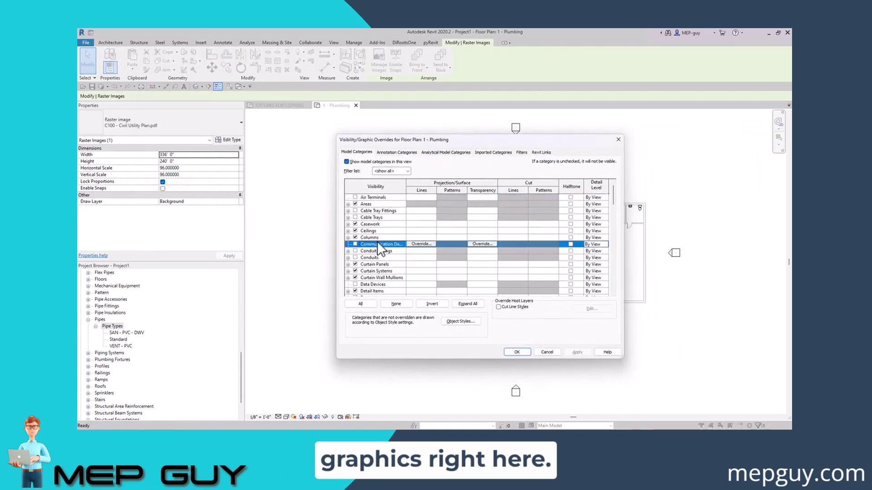
{"action": "key", "text": "r"}
{"action": "scroll", "coordinate": [377, 241], "scroll_direction": "down", "scroll_amount": 3}
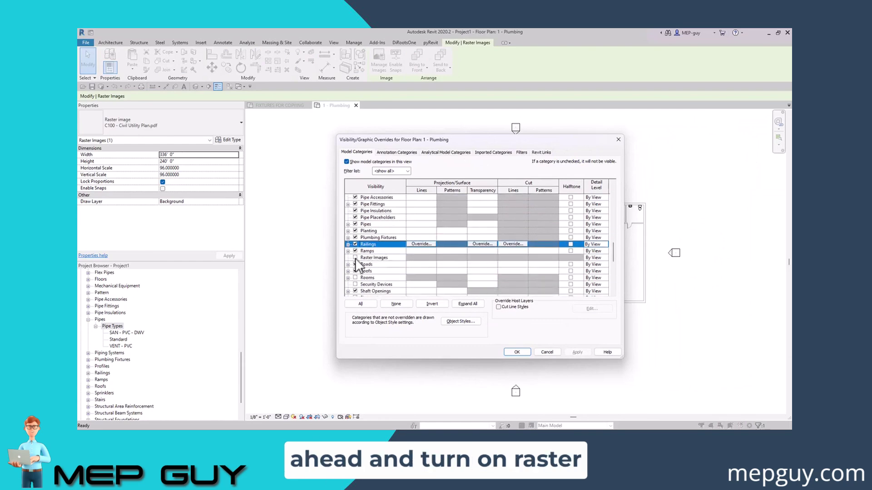
{"action": "left_click", "coordinate": [355, 257]}
{"action": "left_click", "coordinate": [518, 352]}
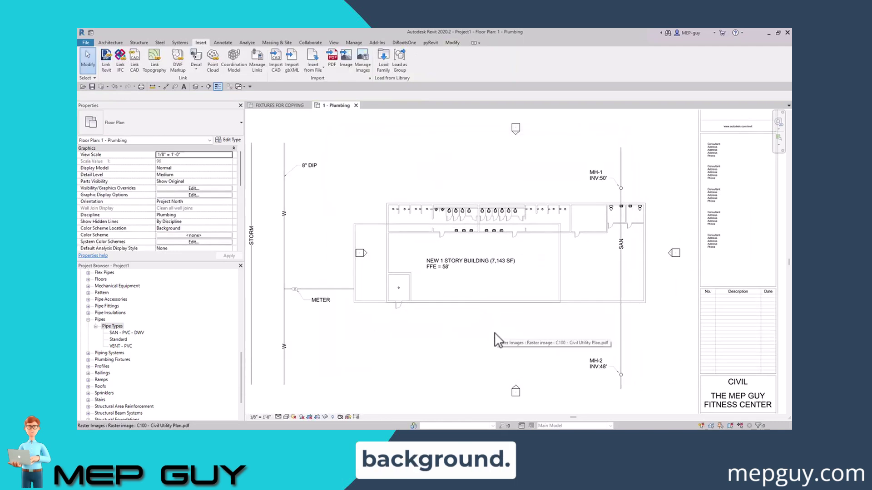
Move the civil plan PDF so its building corner snaps onto the linked model's corner
{"action": "left_click", "coordinate": [366, 243]}
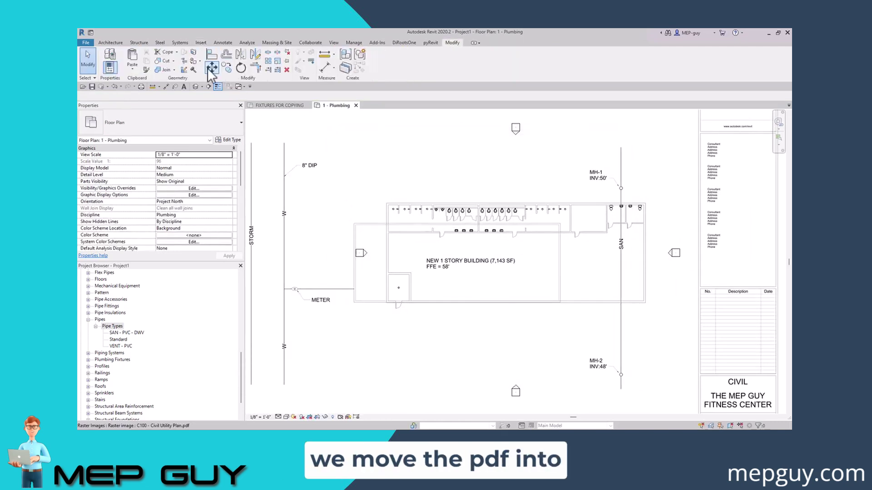
{"action": "scroll", "coordinate": [354, 227], "scroll_direction": "up", "scroll_amount": 3}
{"action": "left_click", "coordinate": [355, 221]}
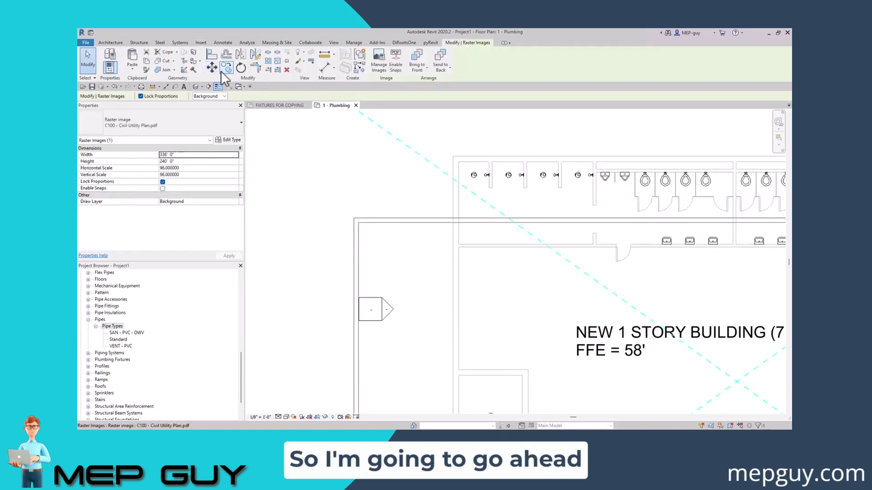
{"action": "key", "text": "m"}
{"action": "key", "text": "v"}
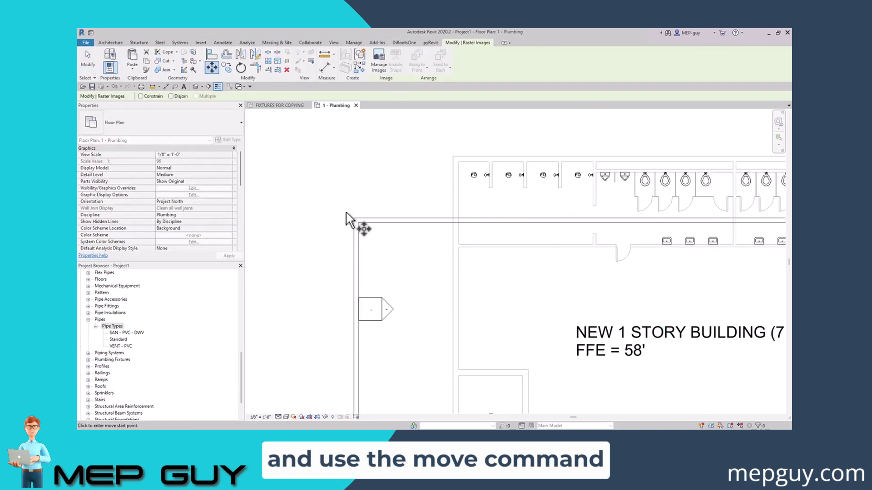
{"action": "scroll", "coordinate": [352, 220], "scroll_direction": "up", "scroll_amount": 5}
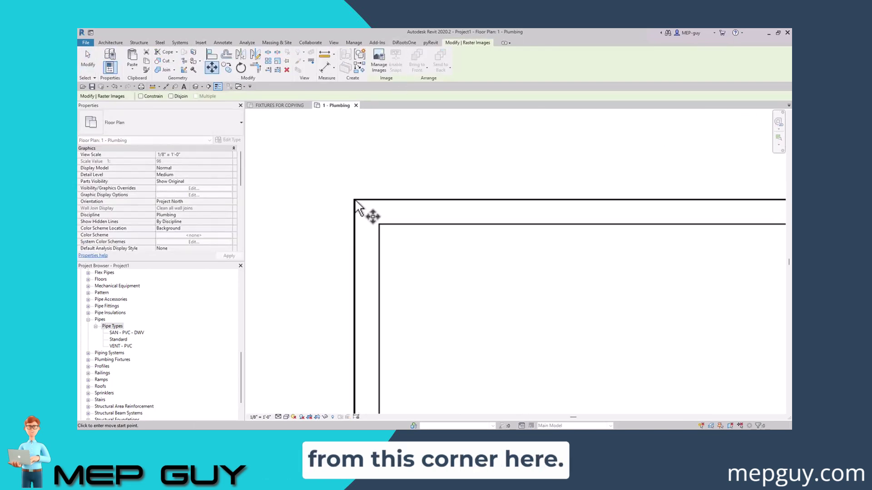
{"action": "left_click", "coordinate": [355, 200]}
{"action": "scroll", "coordinate": [380, 259], "scroll_direction": "down", "scroll_amount": 5}
{"action": "scroll", "coordinate": [427, 205], "scroll_direction": "up", "scroll_amount": 3}
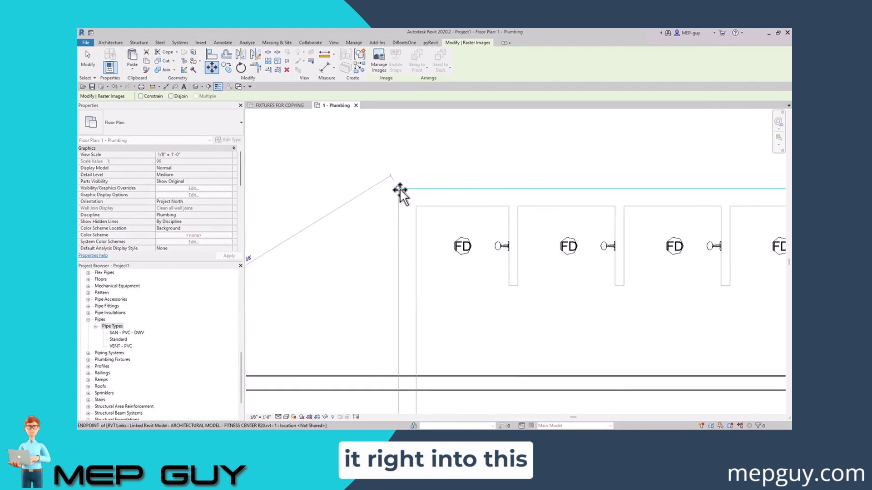
{"action": "left_click", "coordinate": [400, 189]}
Set the PDF's horizontal scale to 120 and pin it in place
{"action": "left_click", "coordinate": [200, 168]}
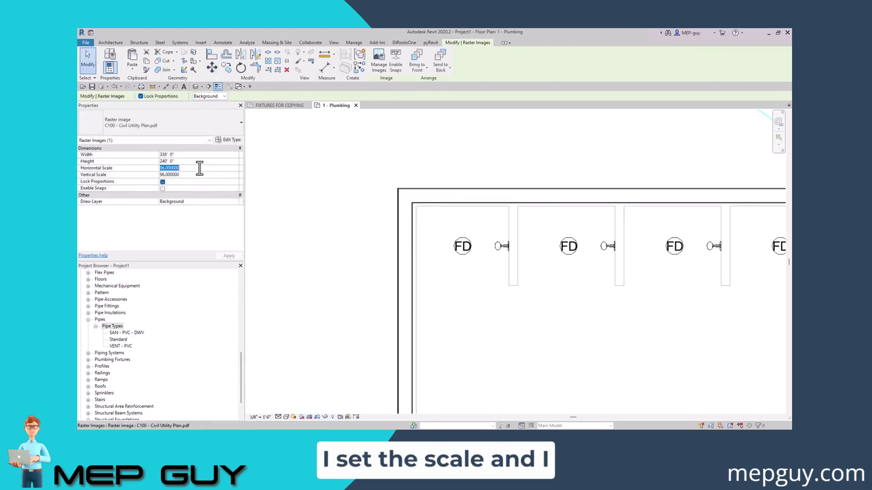
{"action": "key", "text": "Tab"}
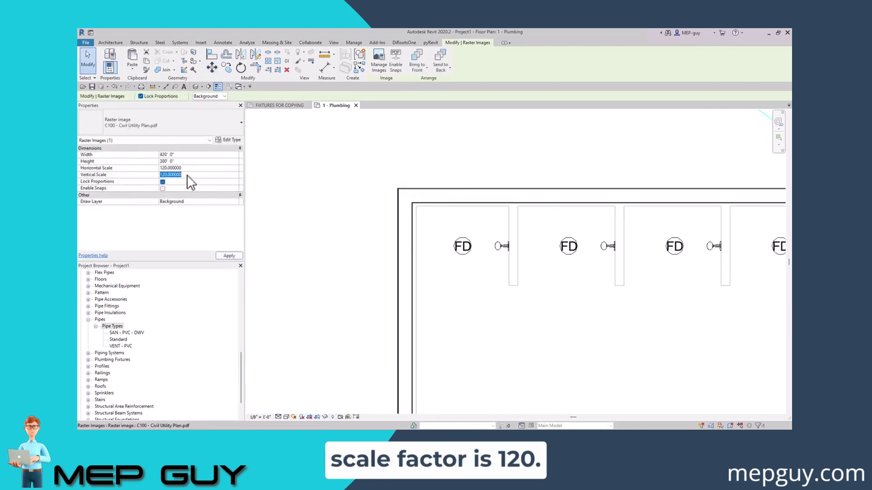
{"action": "scroll", "coordinate": [522, 251], "scroll_direction": "down", "scroll_amount": 6}
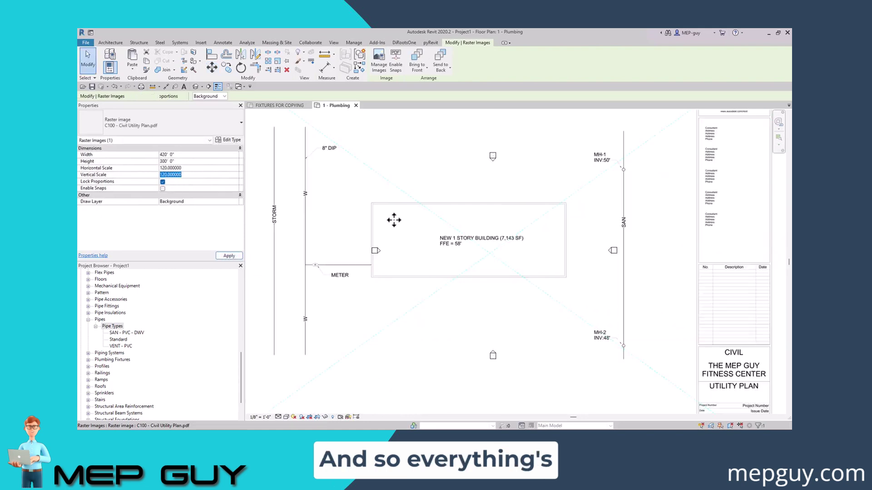
{"action": "key", "text": "Escape"}
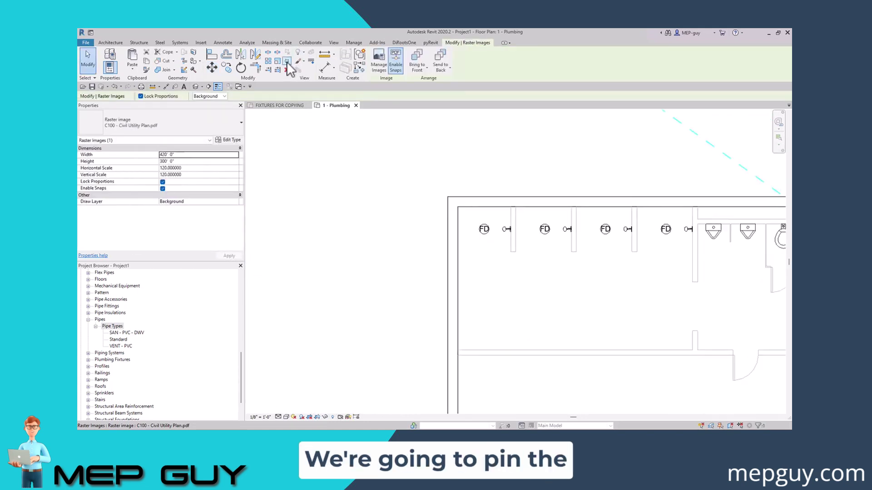
{"action": "left_click", "coordinate": [287, 62]}
{"action": "key", "text": "Escape"}
{"action": "scroll", "coordinate": [415, 239], "scroll_direction": "down", "scroll_amount": 5}
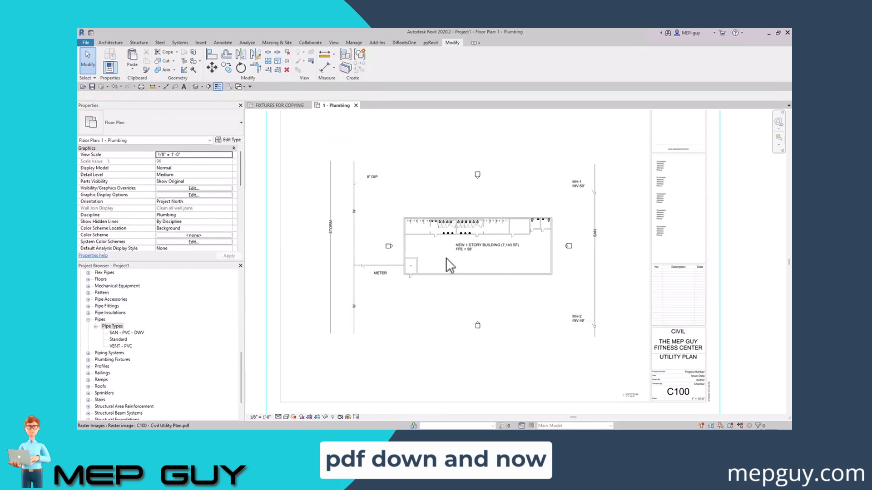
{"action": "middle_click_drag", "start_coordinate": [462, 266], "coordinate": [462, 271]}
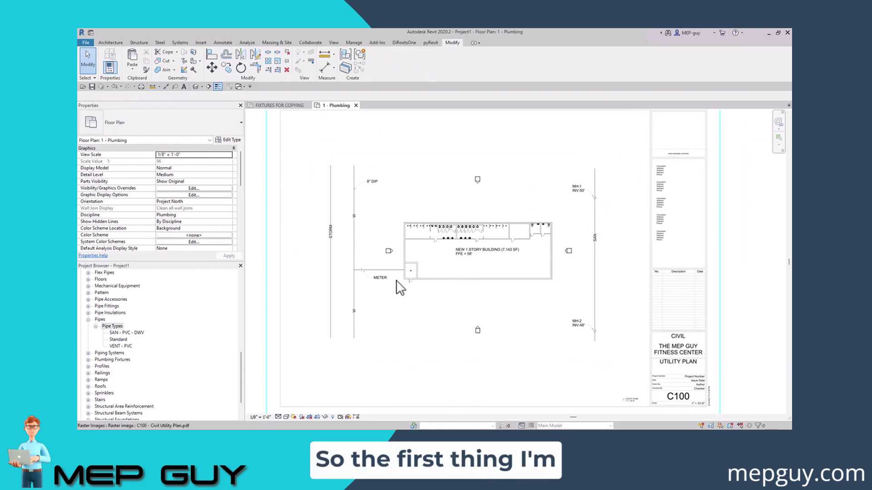
Zoom to check the meter location and bring up the Systems piping tools
{"action": "scroll", "coordinate": [384, 281], "scroll_direction": "up", "scroll_amount": 5}
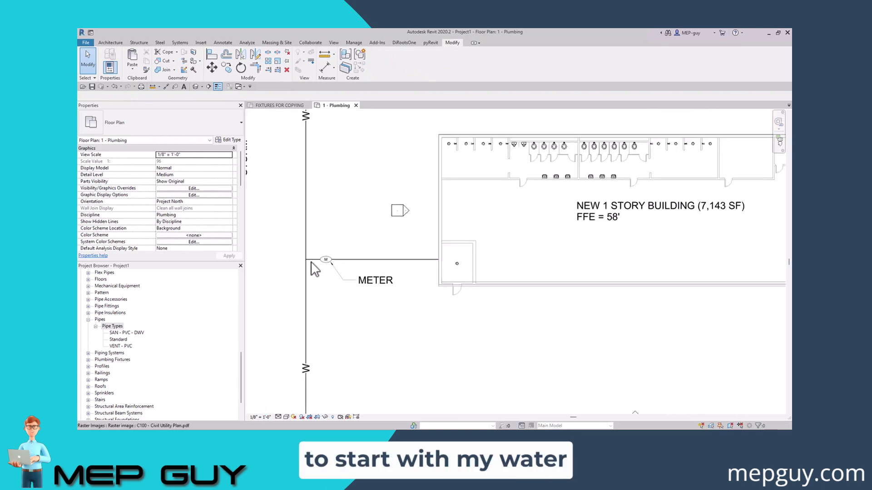
{"action": "scroll", "coordinate": [395, 262], "scroll_direction": "down", "scroll_amount": 3}
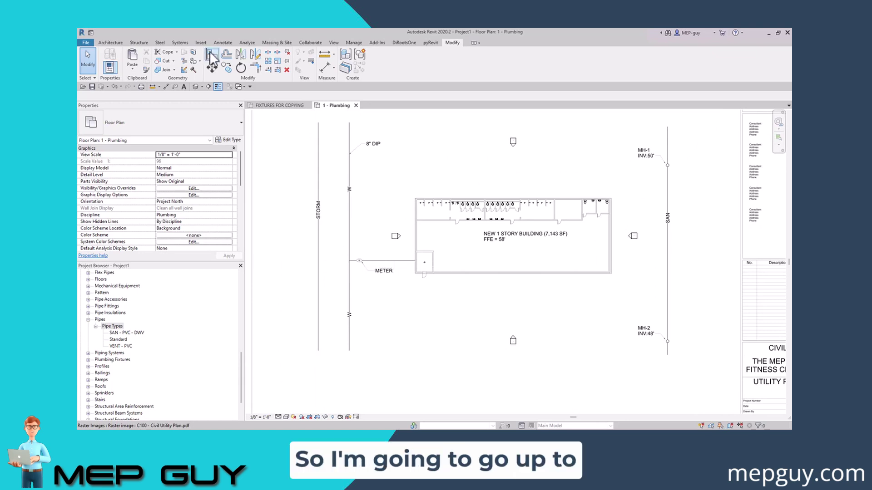
{"action": "left_click", "coordinate": [180, 42]}
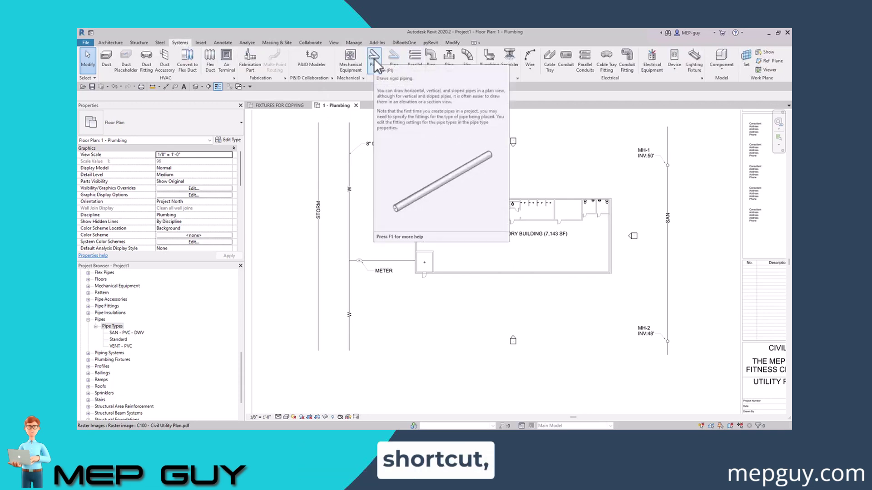
Start a COLD WATER pipe with 2" diameter at a -3' 0" middle elevation
{"action": "key", "text": "p"}
{"action": "key", "text": "i"}
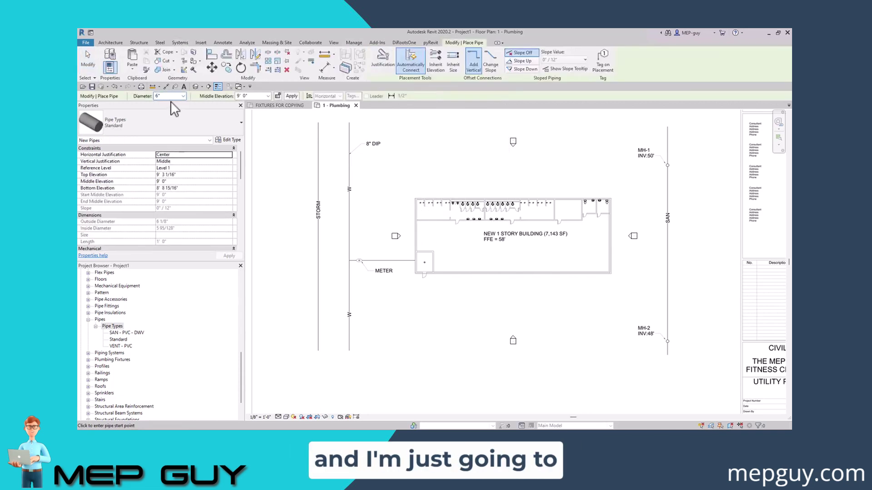
{"action": "scroll", "coordinate": [189, 174], "scroll_direction": "down", "scroll_amount": 3}
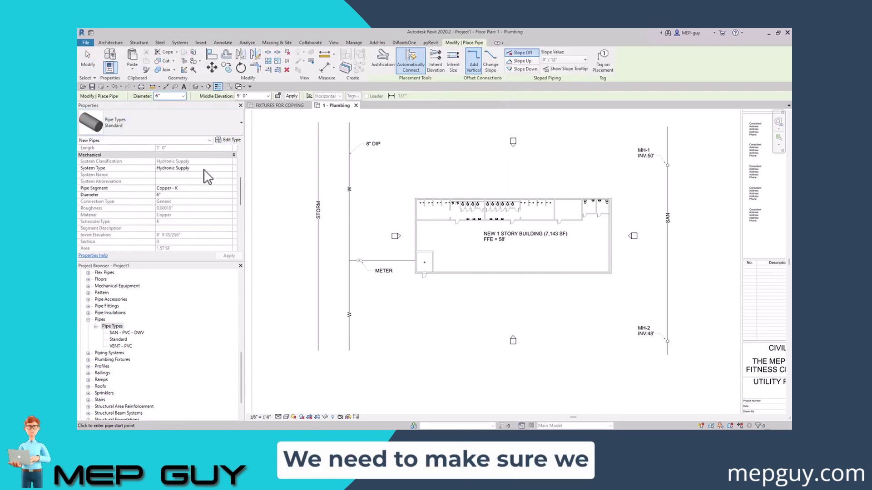
{"action": "left_click", "coordinate": [209, 168]}
{"action": "left_click", "coordinate": [228, 168]}
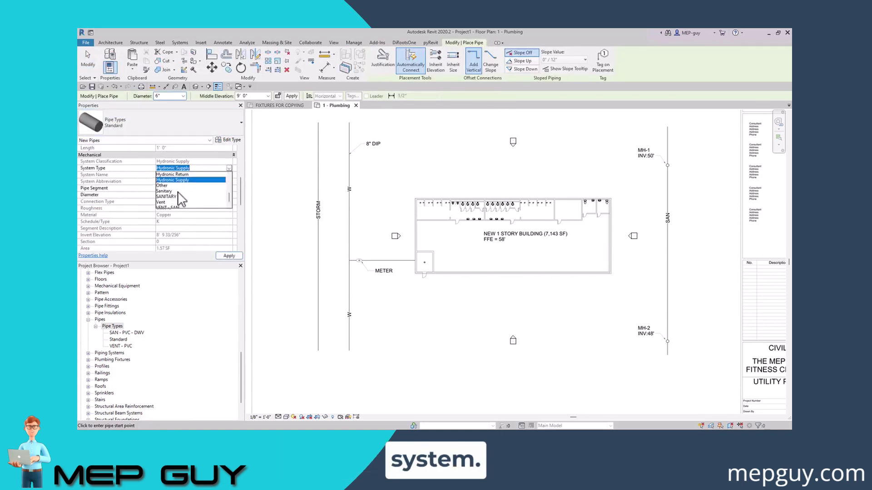
{"action": "scroll", "coordinate": [178, 192], "scroll_direction": "up", "scroll_amount": 3}
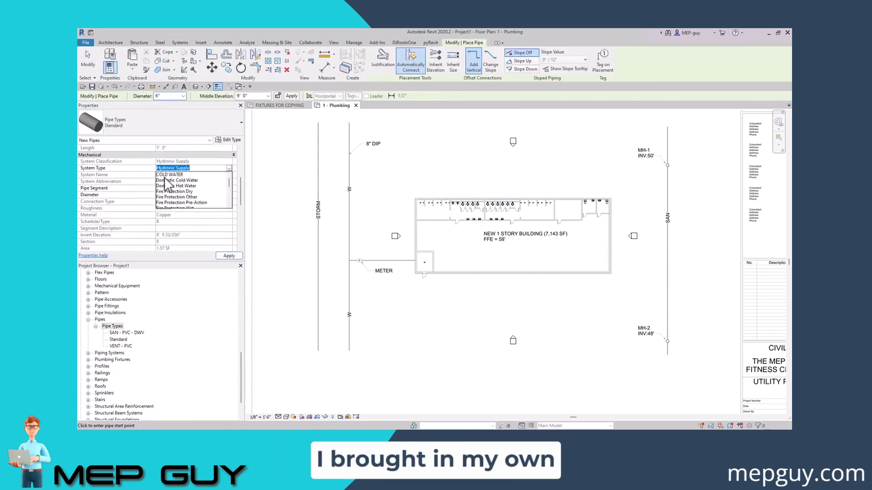
{"action": "left_click", "coordinate": [175, 175]}
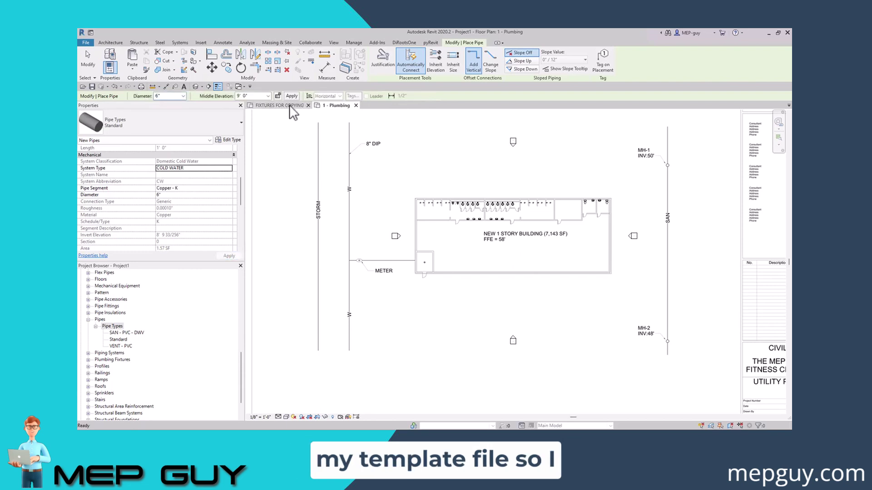
{"action": "left_click", "coordinate": [183, 96]}
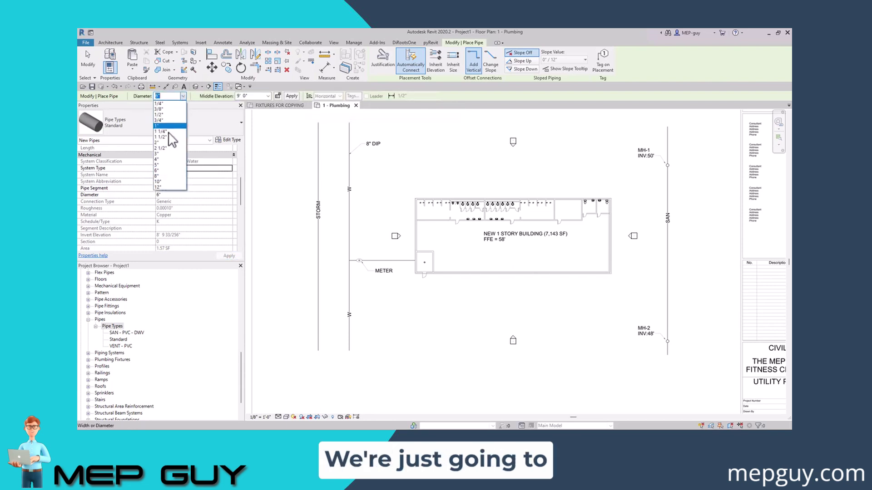
{"action": "left_click", "coordinate": [164, 144]}
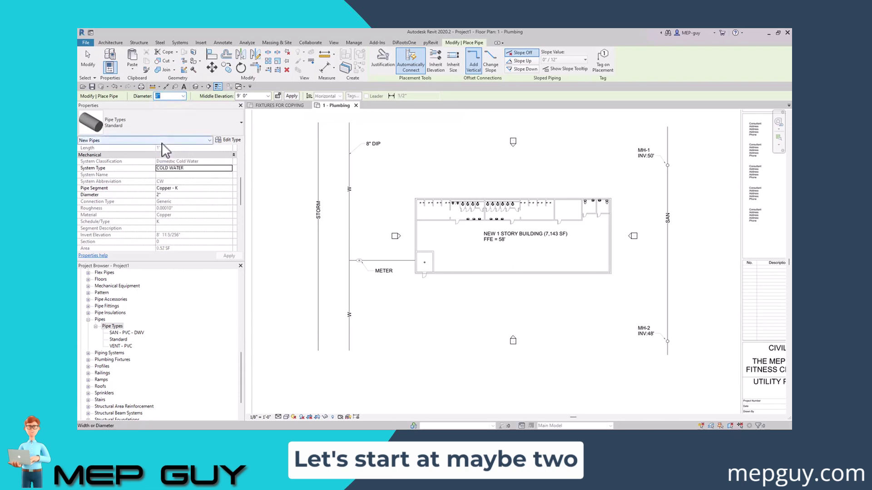
{"action": "left_click", "coordinate": [267, 97]}
{"action": "type", "text": "-3"}
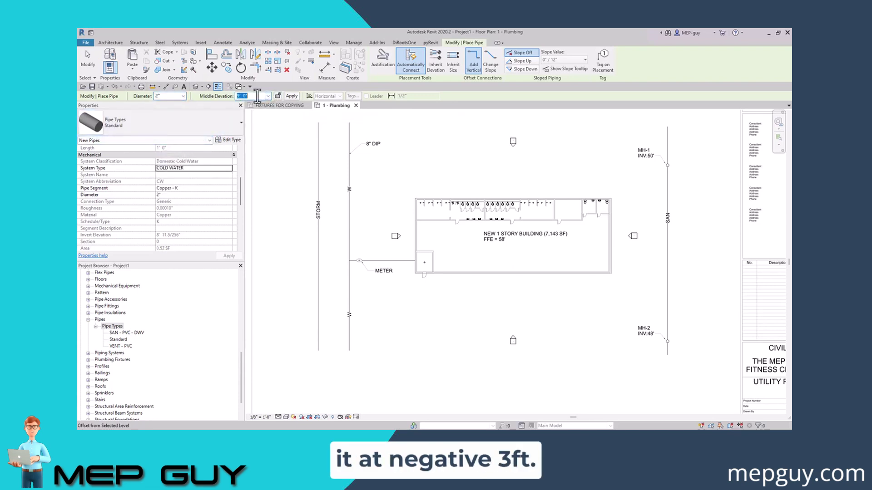
{"action": "key", "text": "Return"}
Draw the pipe from the meter into the room, rising to 3' 0" and running to the lower-left corner
{"action": "scroll", "coordinate": [415, 257], "scroll_direction": "up", "scroll_amount": 6}
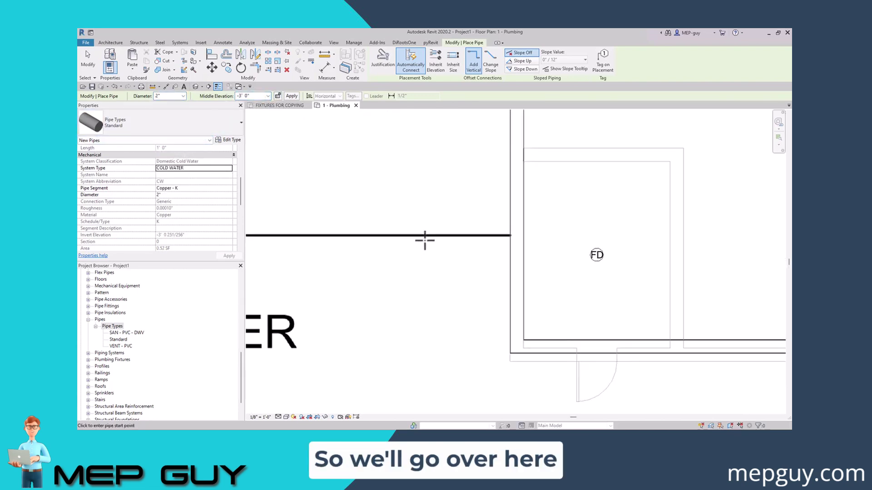
{"action": "left_click", "coordinate": [425, 235]}
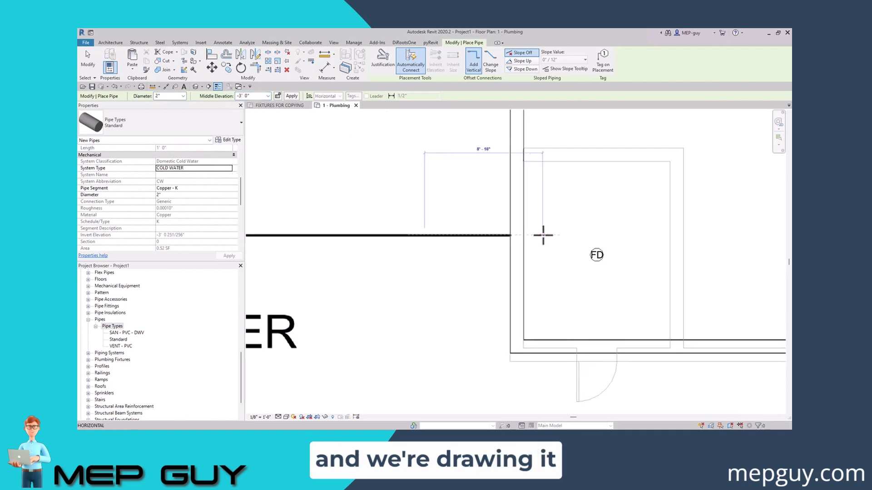
{"action": "left_click", "coordinate": [538, 235]}
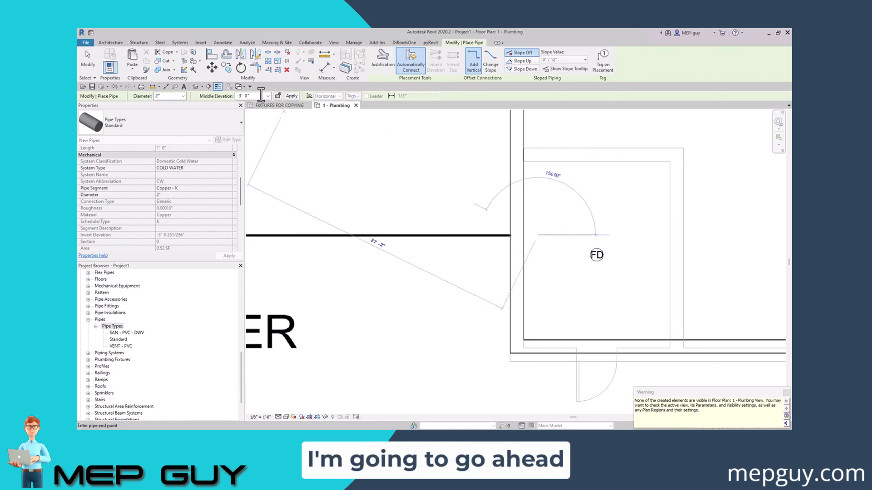
{"action": "left_click", "coordinate": [253, 96]}
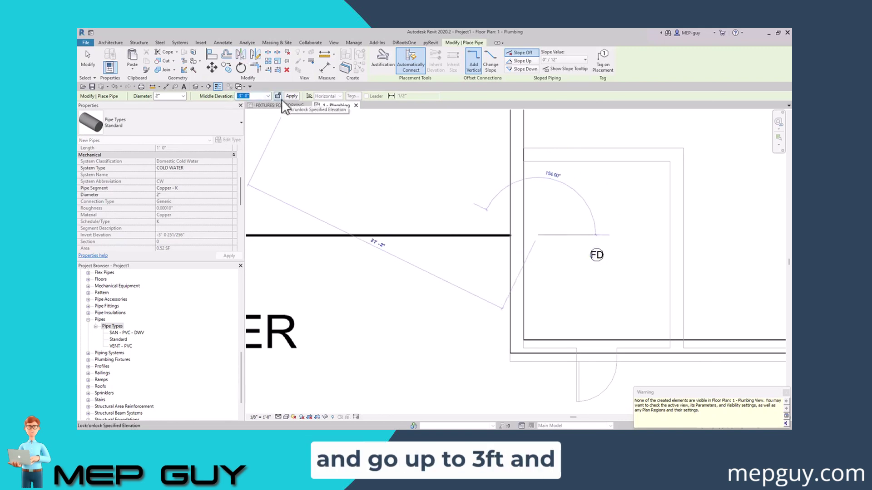
{"action": "type", "text": "3"}
{"action": "key", "text": "Return"}
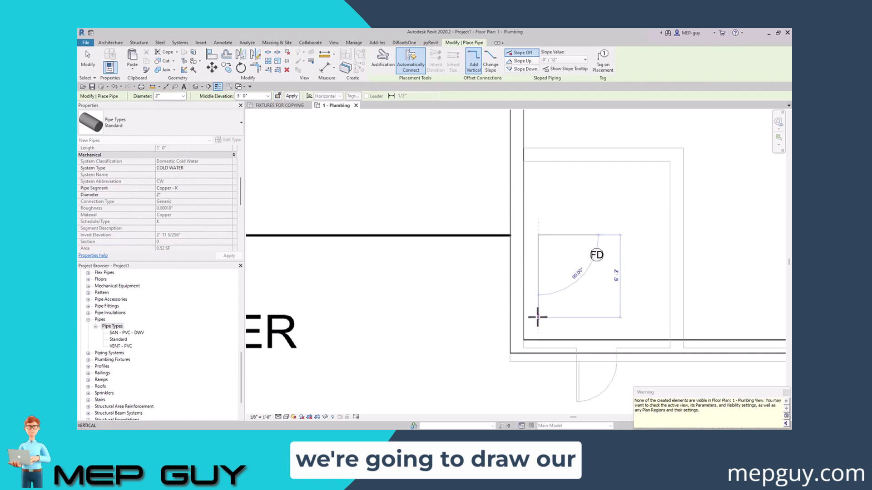
{"action": "left_click", "coordinate": [538, 317]}
Raise the pipe to 9' 0", run it along the room's bottom edge, and turn off Thin Lines
{"action": "left_click", "coordinate": [258, 97]}
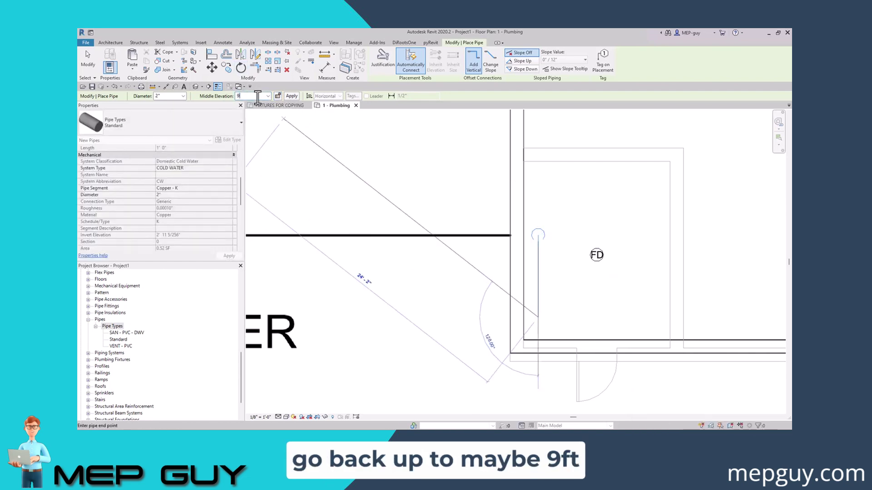
{"action": "type", "text": "9"}
{"action": "key", "text": "Return"}
{"action": "left_click", "coordinate": [657, 317]}
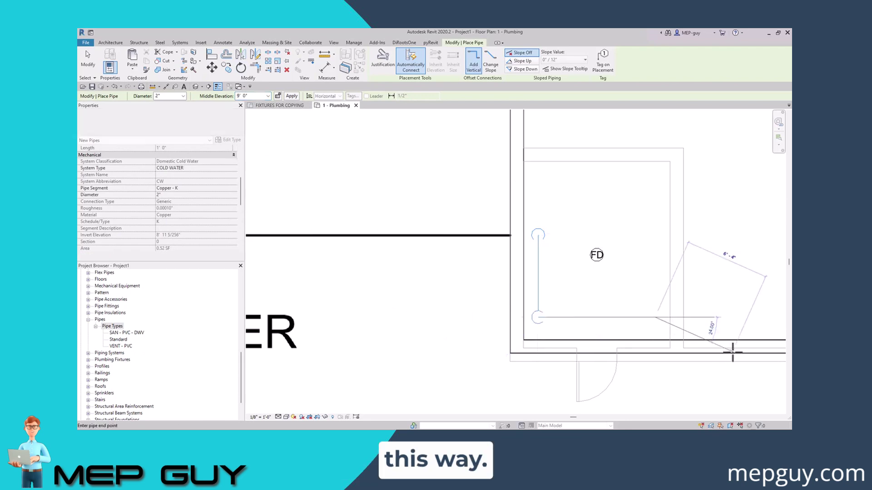
{"action": "left_click", "coordinate": [219, 88]}
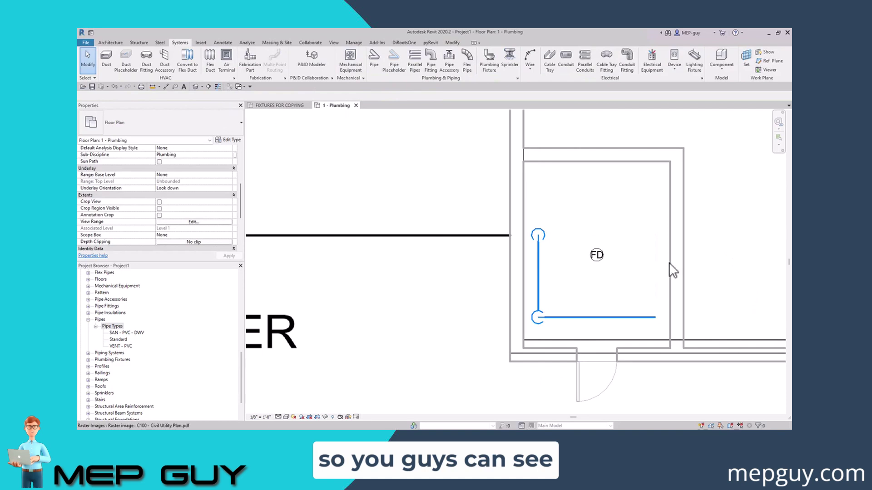
{"action": "middle_click_drag", "start_coordinate": [692, 259], "coordinate": [605, 268]}
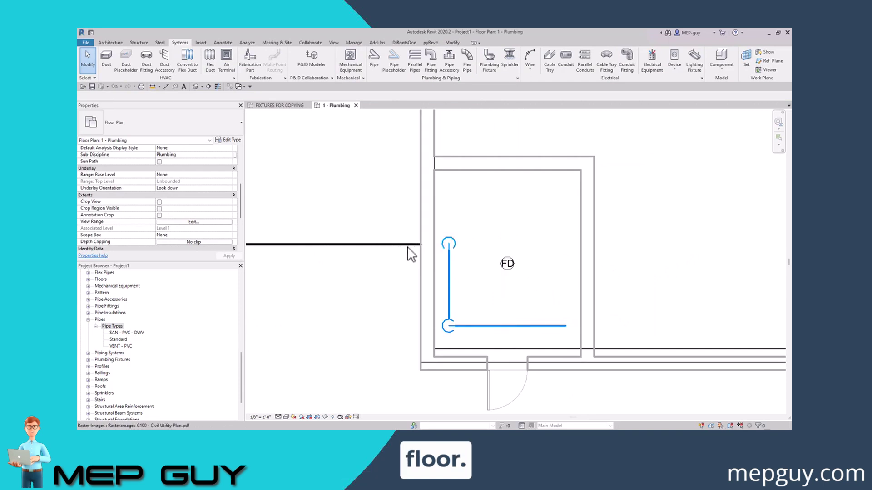
Set the plan's view range Bottom and View Depth levels both to Unlimited
{"action": "left_click", "coordinate": [178, 222]}
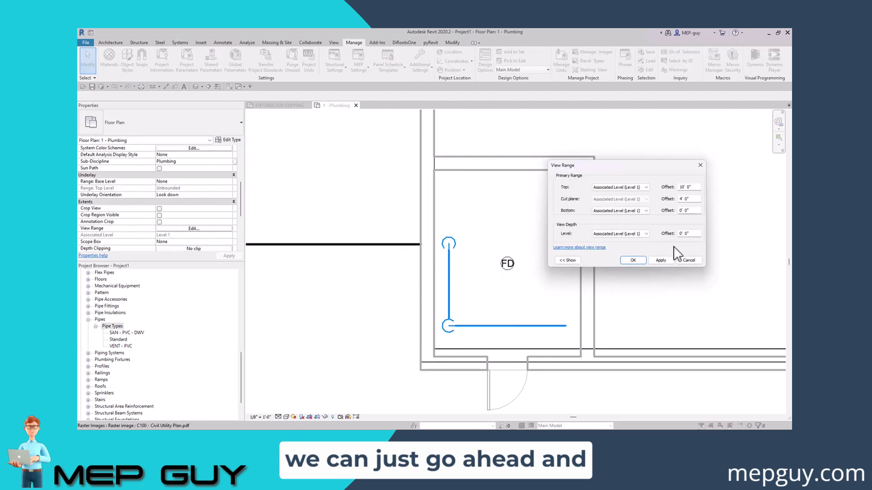
{"action": "left_click", "coordinate": [621, 211]}
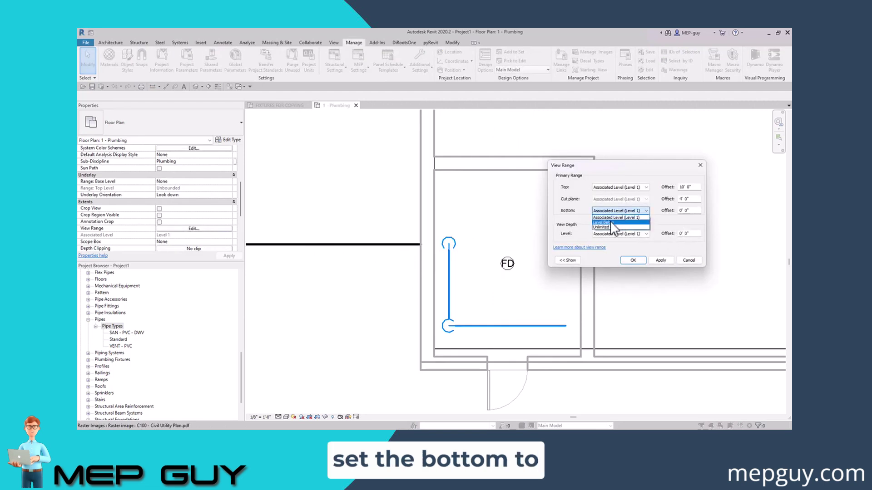
{"action": "left_click", "coordinate": [610, 226]}
{"action": "left_click", "coordinate": [641, 234]}
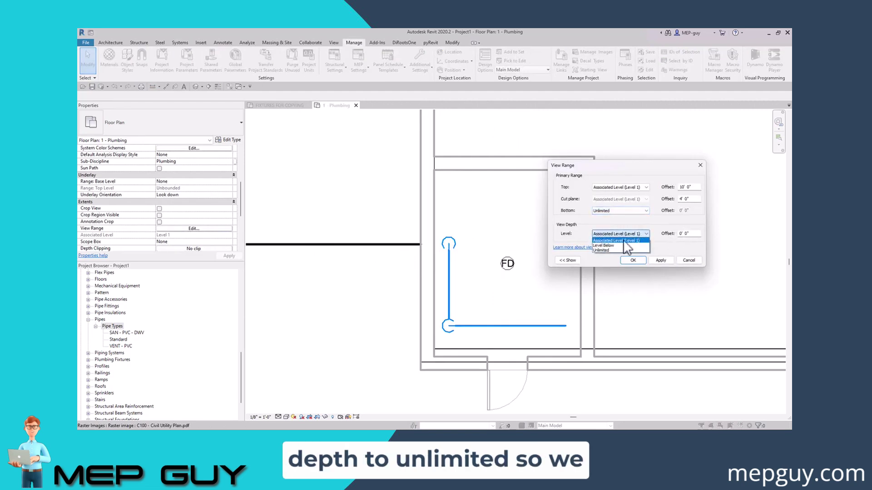
{"action": "left_click", "coordinate": [601, 249]}
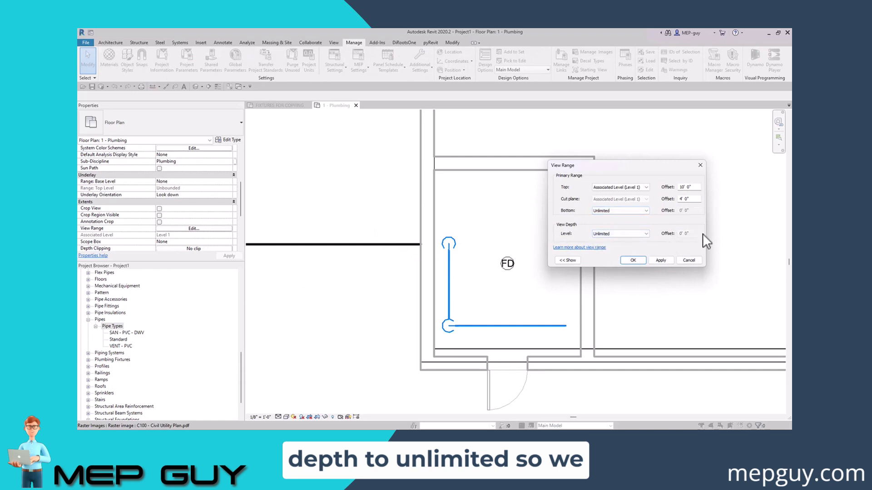
{"action": "left_click", "coordinate": [634, 260]}
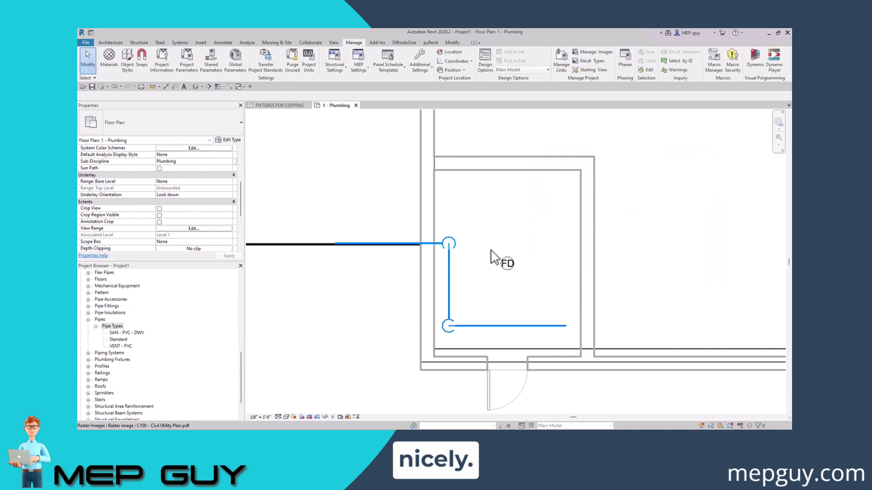
Hide the Raster Images category in this view to remove the C100 civil PDF underlay
{"action": "scroll", "coordinate": [499, 259], "scroll_direction": "down", "scroll_amount": 2}
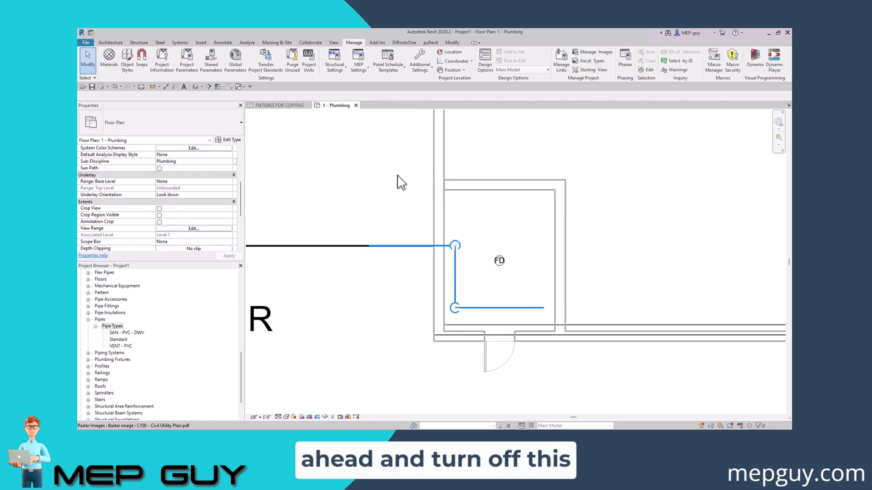
{"action": "scroll", "coordinate": [413, 274], "scroll_direction": "down", "scroll_amount": 5}
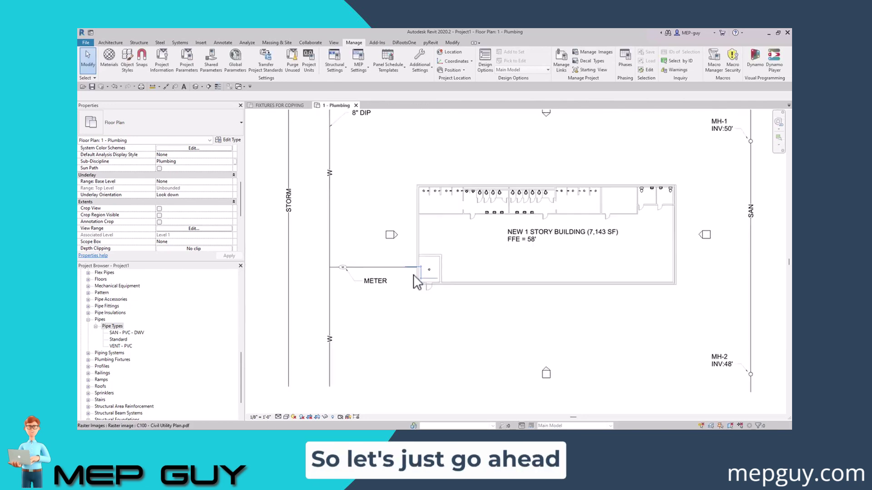
{"action": "left_click", "coordinate": [394, 231]}
{"action": "right_click", "coordinate": [387, 224]}
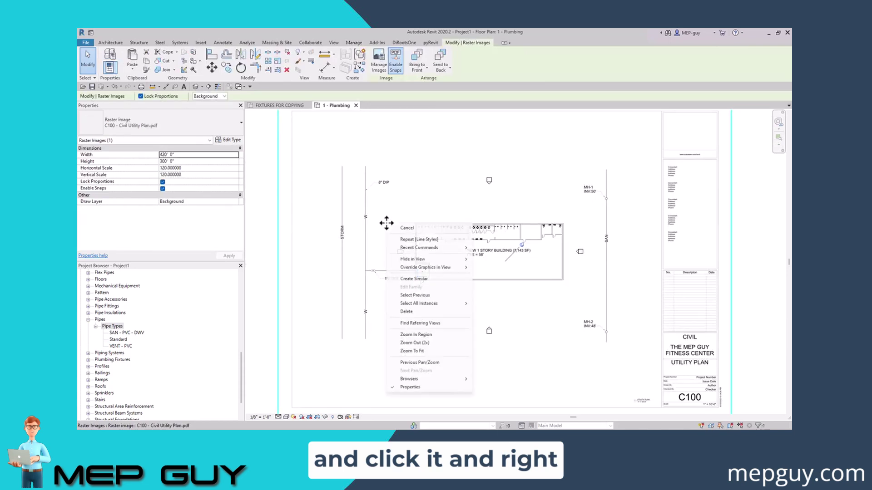
{"action": "left_click", "coordinate": [496, 267]}
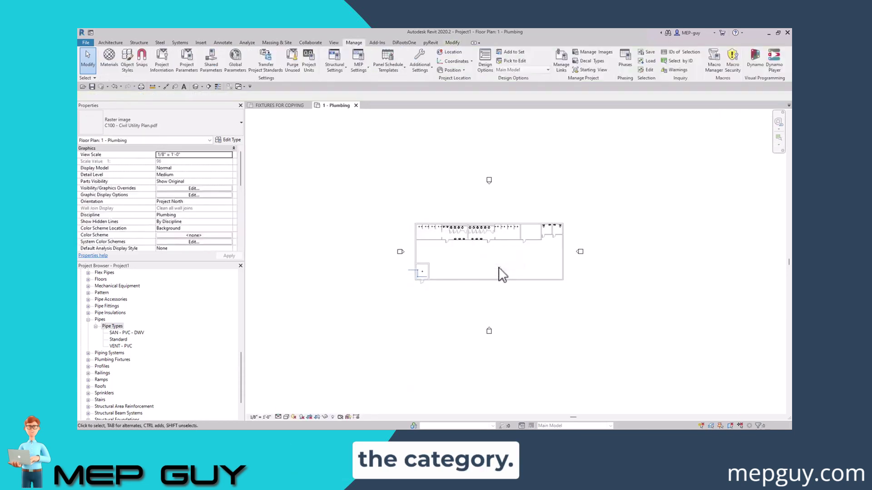
Hide the Elevations category in this view to remove the elevation markers
{"action": "scroll", "coordinate": [484, 263], "scroll_direction": "up", "scroll_amount": 3}
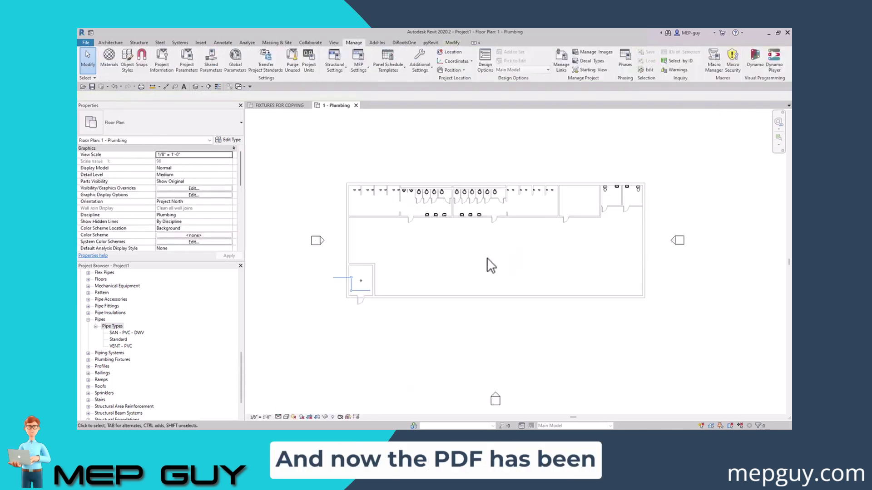
{"action": "middle_click_drag", "start_coordinate": [487, 258], "coordinate": [508, 258]}
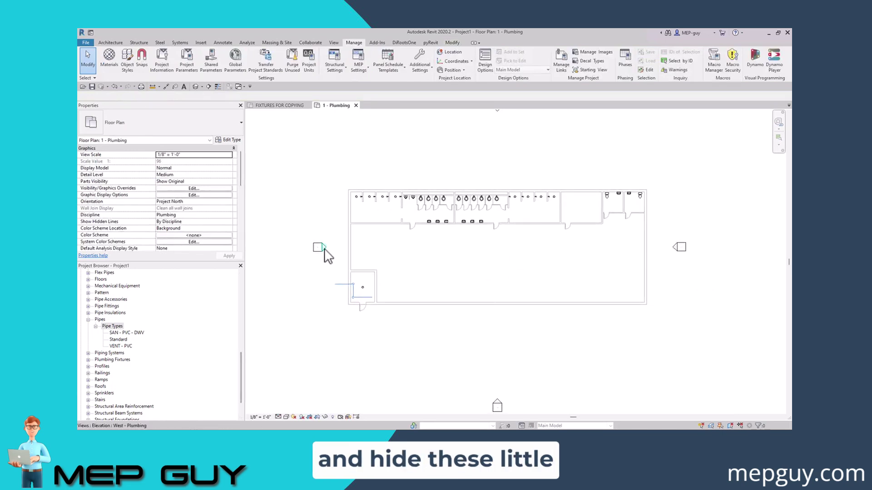
{"action": "right_click", "coordinate": [324, 250]}
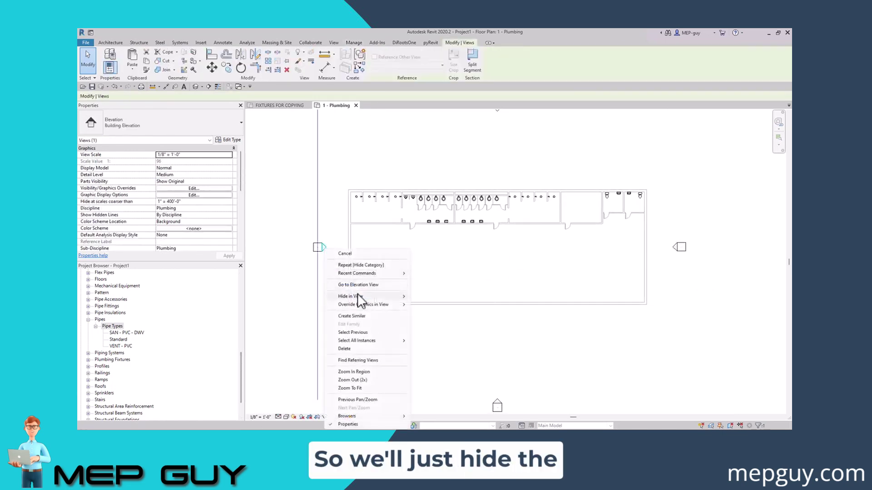
{"action": "mouse_move", "coordinate": [357, 295]}
{"action": "left_click", "coordinate": [433, 305]}
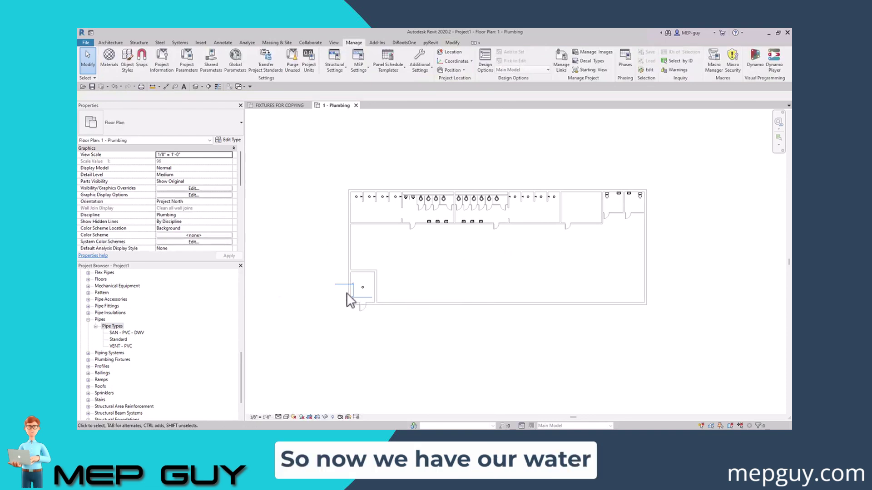
{"action": "scroll", "coordinate": [349, 295], "scroll_direction": "up", "scroll_amount": 4}
Place a 2.5" RPZ_BACKFLOW_PREVENTER pipe accessory on the vertical cold water pipe inside the room
{"action": "middle_click_drag", "start_coordinate": [433, 258], "coordinate": [496, 260]}
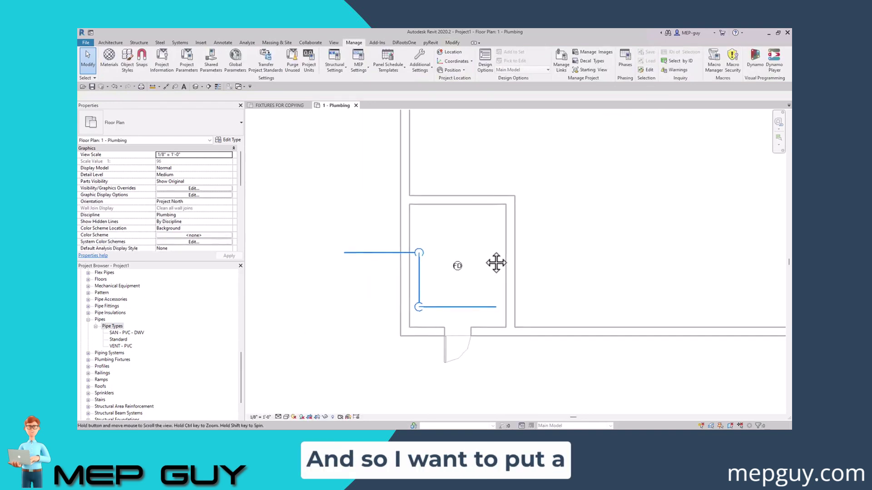
{"action": "scroll", "coordinate": [444, 282], "scroll_direction": "up", "scroll_amount": 2}
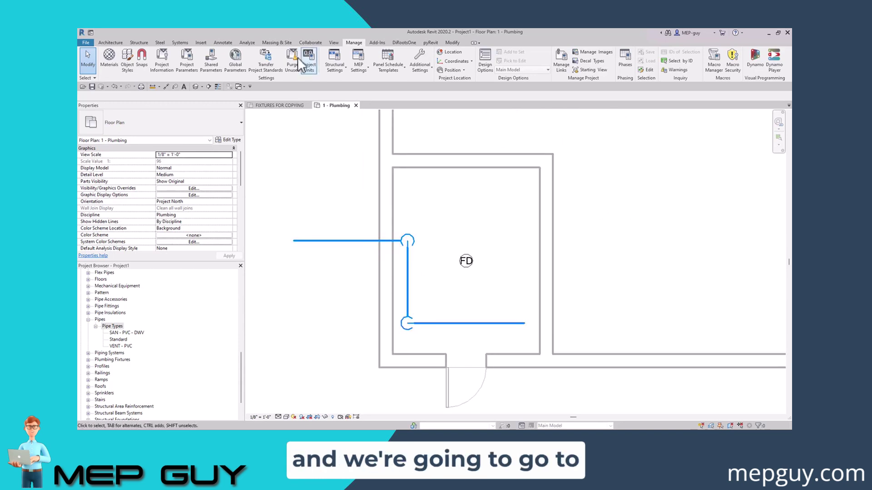
{"action": "left_click", "coordinate": [180, 43]}
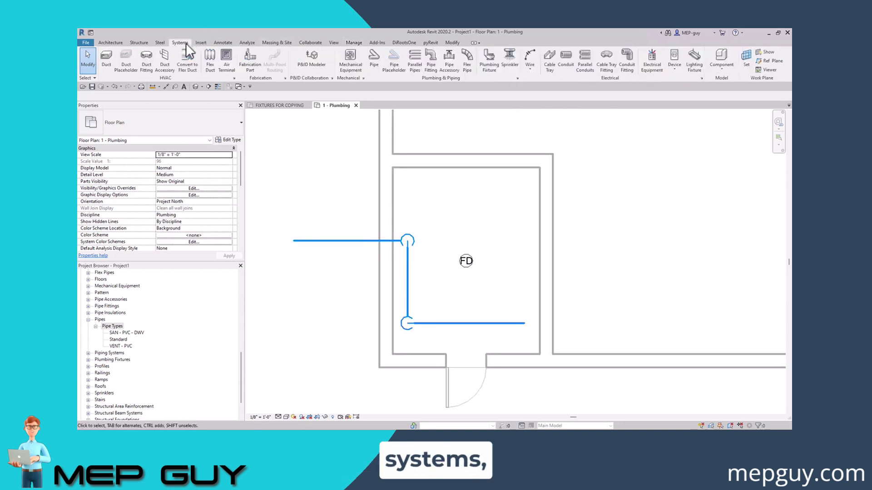
{"action": "left_click", "coordinate": [449, 63]}
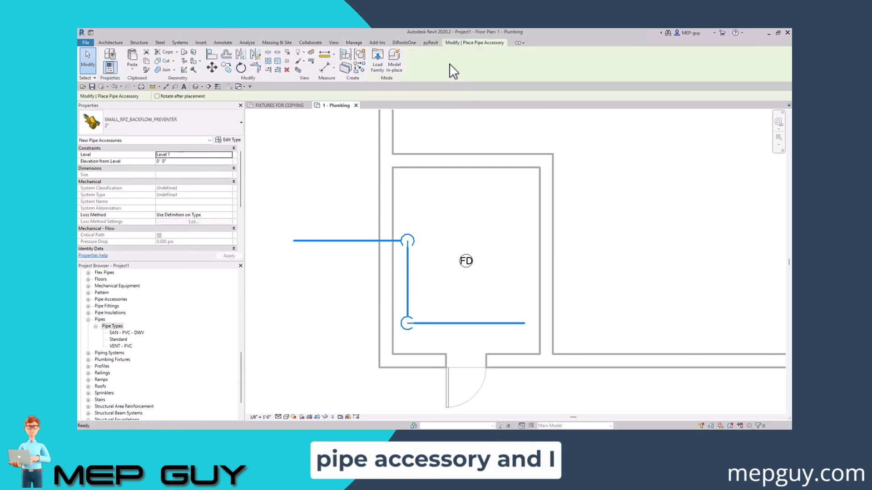
{"action": "left_click", "coordinate": [162, 127]}
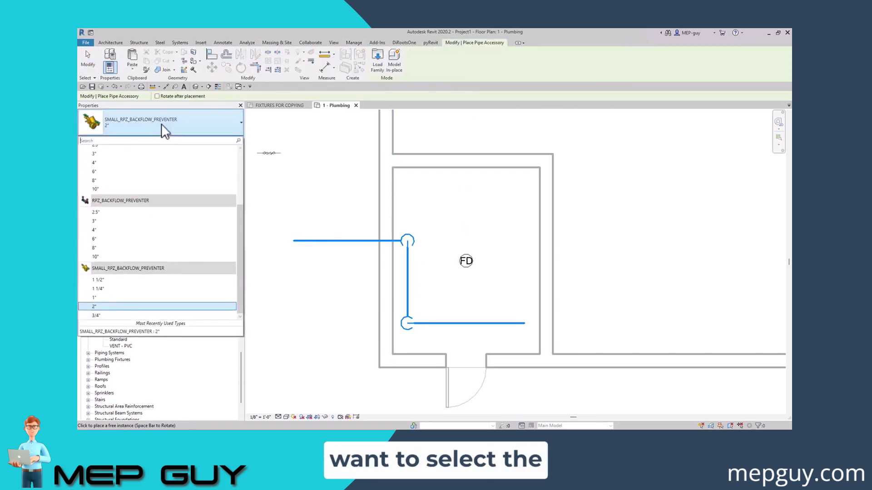
{"action": "left_click", "coordinate": [104, 213]}
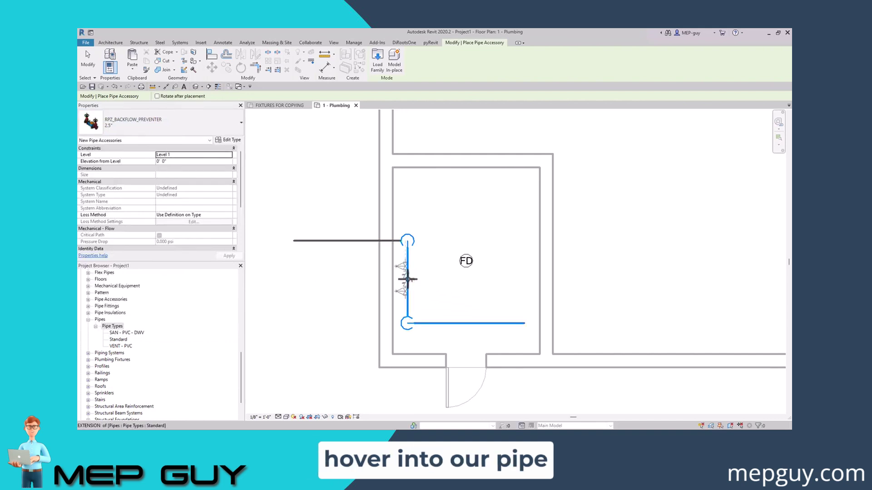
{"action": "left_click", "coordinate": [407, 282]}
{"action": "scroll", "coordinate": [432, 286], "scroll_direction": "up", "scroll_amount": 5}
{"action": "key", "text": "Escape"}
{"action": "key", "text": "Escape"}
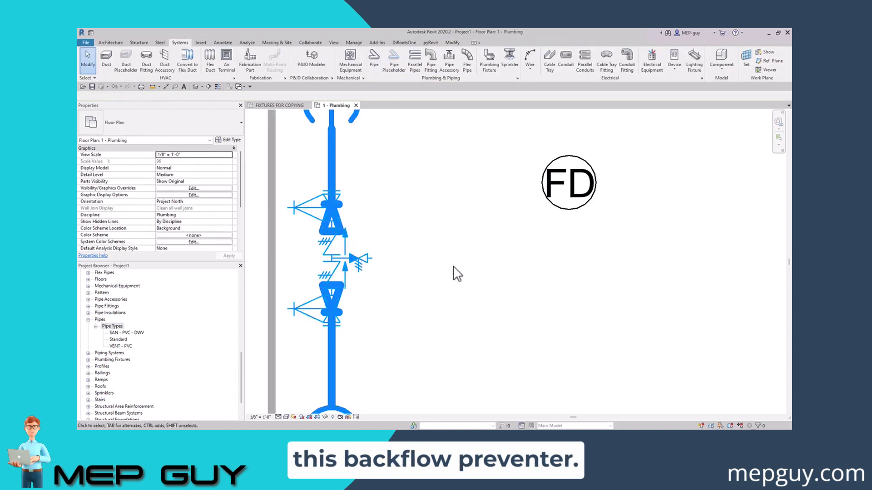
Switch the plumbing plan to Fine detail and window-select the pipes and backflow preventer
{"action": "scroll", "coordinate": [454, 273], "scroll_direction": "down", "scroll_amount": 2}
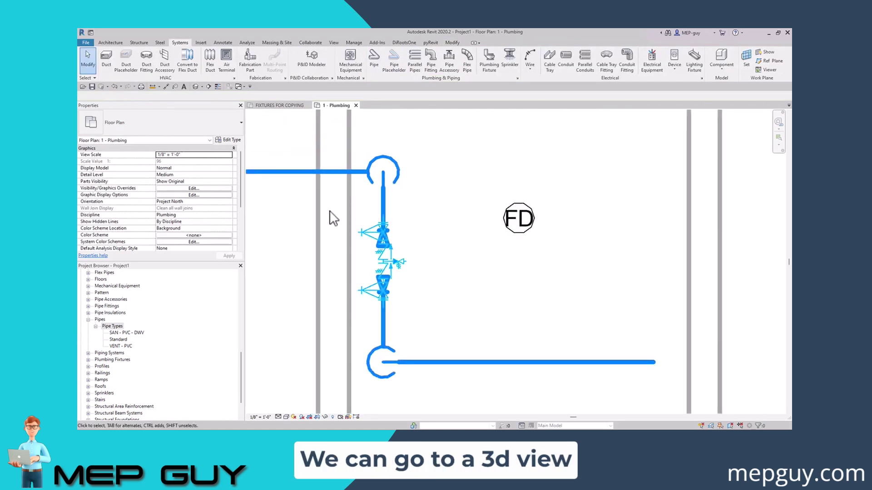
{"action": "left_click", "coordinate": [278, 417]}
{"action": "left_click", "coordinate": [288, 411]}
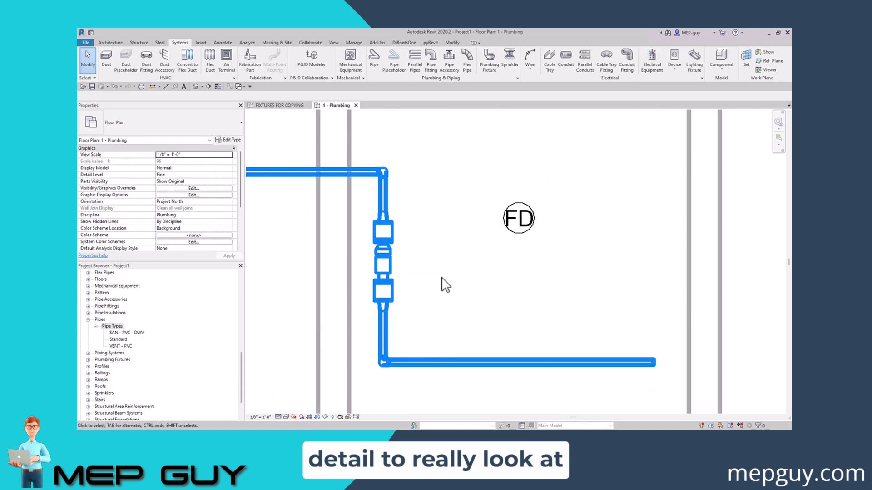
{"action": "scroll", "coordinate": [512, 257], "scroll_direction": "down", "scroll_amount": 3}
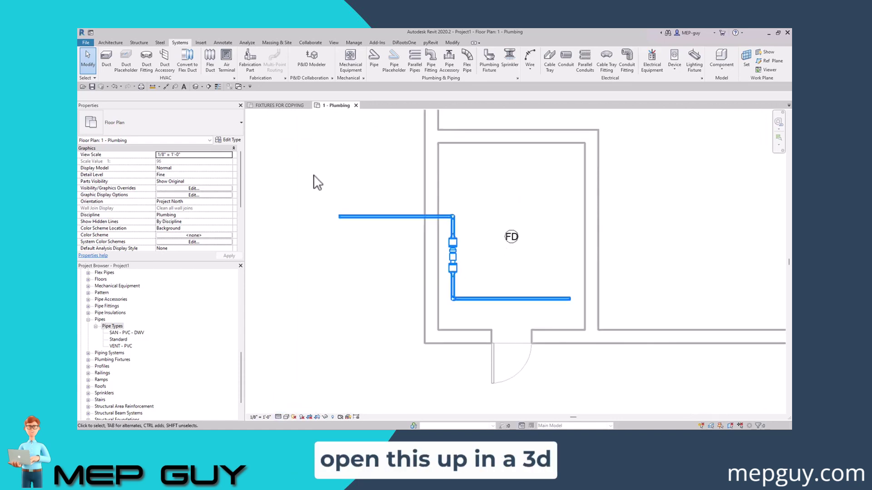
{"action": "left_click_drag", "start_coordinate": [322, 180], "coordinate": [600, 327]}
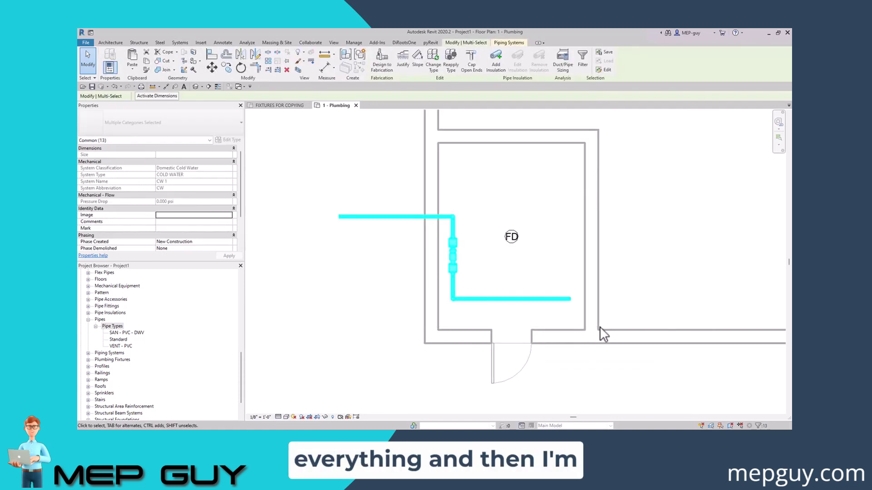
Create a Selection Box 3D view of the selected piping and orbit around it
{"action": "left_click", "coordinate": [299, 71]}
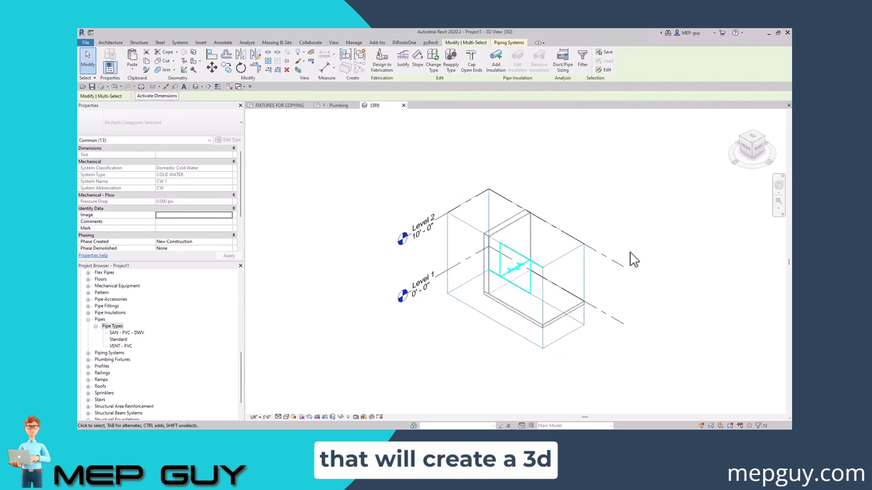
{"action": "scroll", "coordinate": [537, 287], "scroll_direction": "up", "scroll_amount": 2}
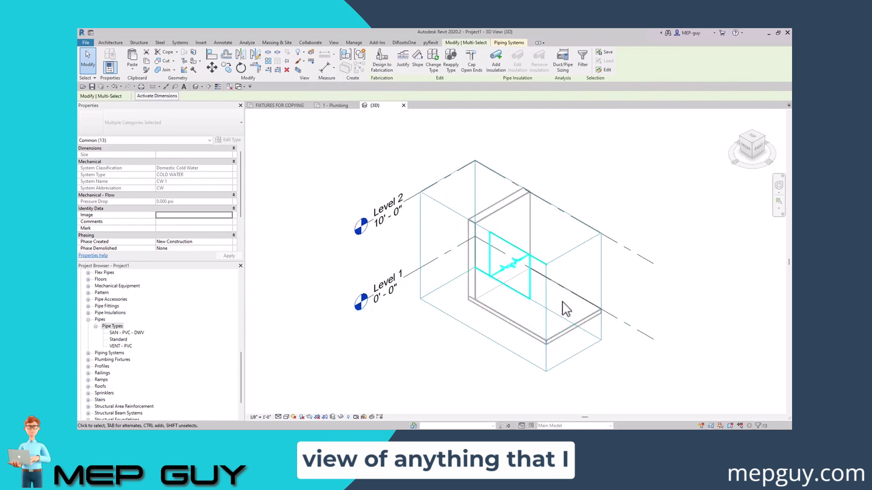
{"action": "middle_click_drag", "start_coordinate": [563, 305], "coordinate": [577, 277], "text": "shift"}
{"action": "scroll", "coordinate": [540, 287], "scroll_direction": "up", "scroll_amount": 5}
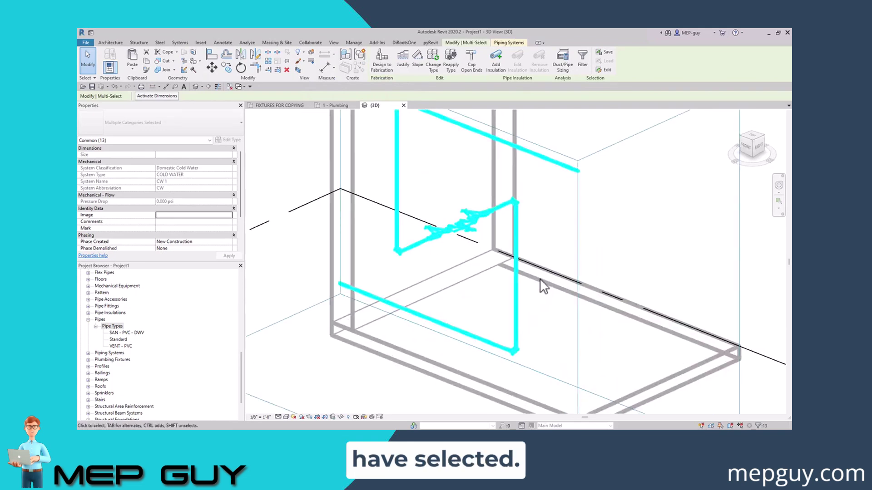
{"action": "left_click", "coordinate": [556, 240]}
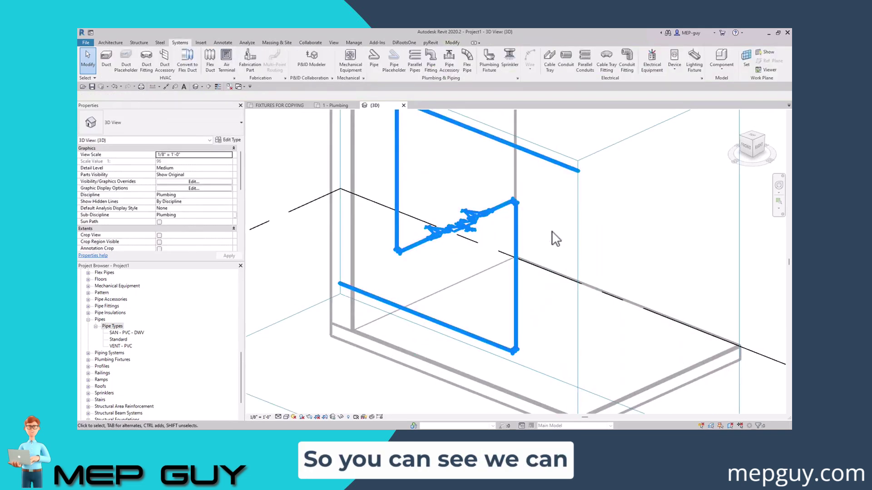
Set the 3D view to Fine detail with Thin Lines and zoom toward the valve
{"action": "left_click", "coordinate": [279, 417]}
{"action": "left_click", "coordinate": [286, 409]}
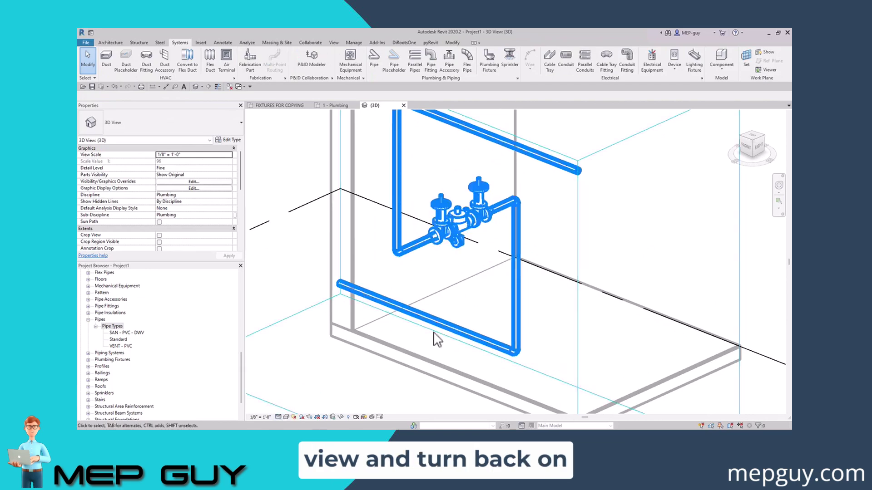
{"action": "left_click", "coordinate": [218, 86]}
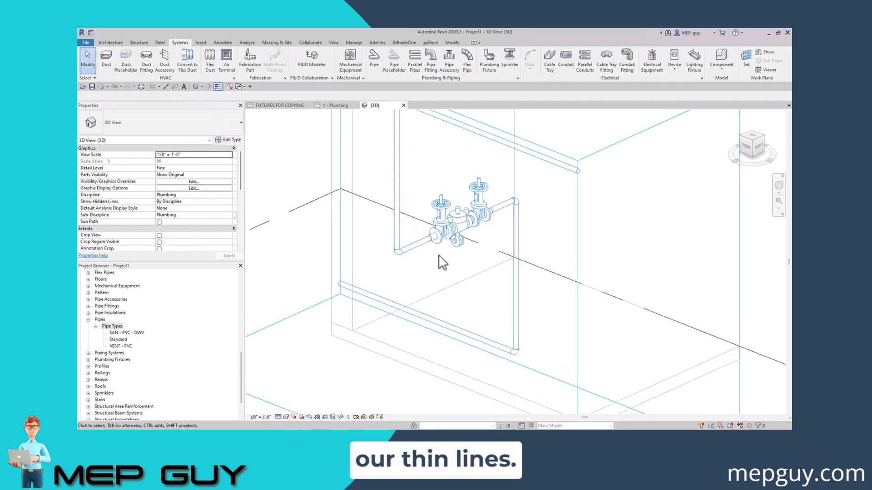
{"action": "middle_click_drag", "start_coordinate": [480, 301], "coordinate": [467, 318]}
{"action": "scroll", "coordinate": [471, 268], "scroll_direction": "up", "scroll_amount": 3}
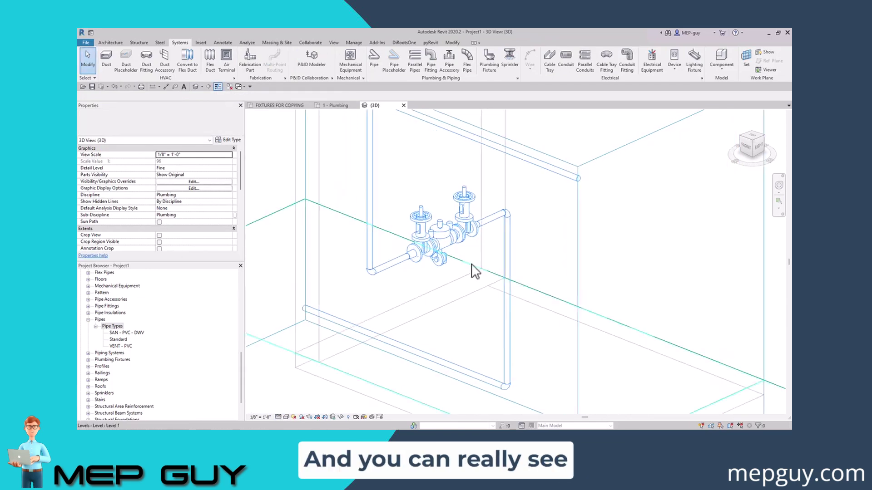
Flip the backflow preventer so its inlet and outlet swap to match the flow
{"action": "left_click", "coordinate": [456, 233]}
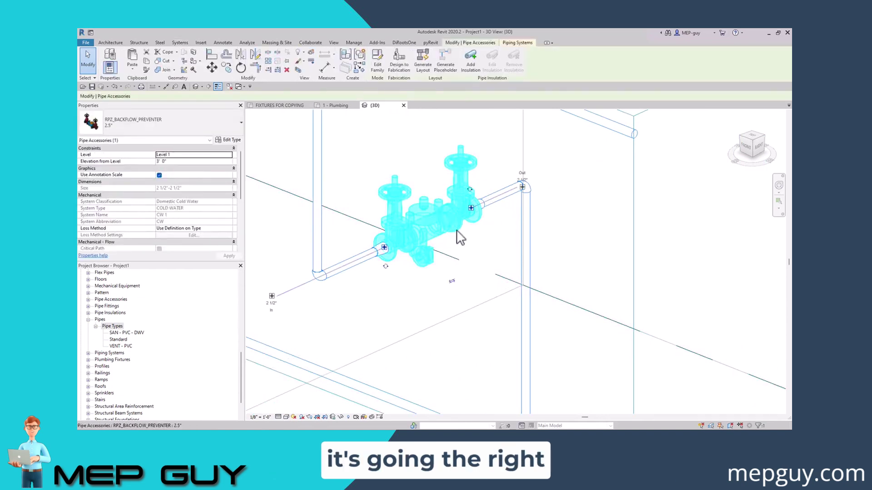
{"action": "scroll", "coordinate": [475, 245], "scroll_direction": "down", "scroll_amount": 2}
{"action": "scroll", "coordinate": [518, 189], "scroll_direction": "up", "scroll_amount": 3}
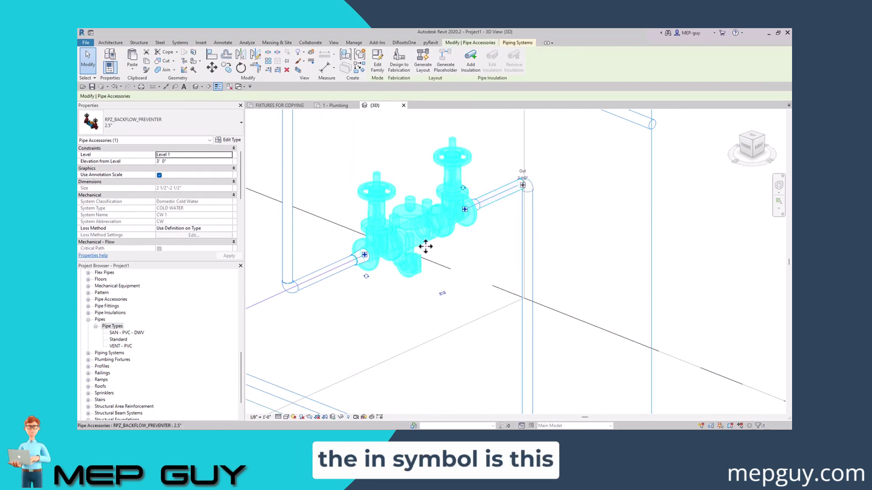
{"action": "scroll", "coordinate": [420, 247], "scroll_direction": "down", "scroll_amount": 1}
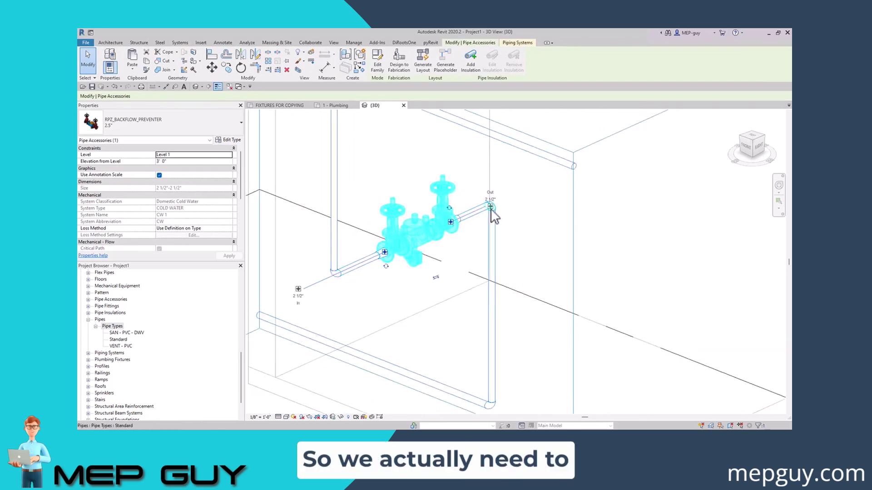
{"action": "left_click", "coordinate": [436, 278]}
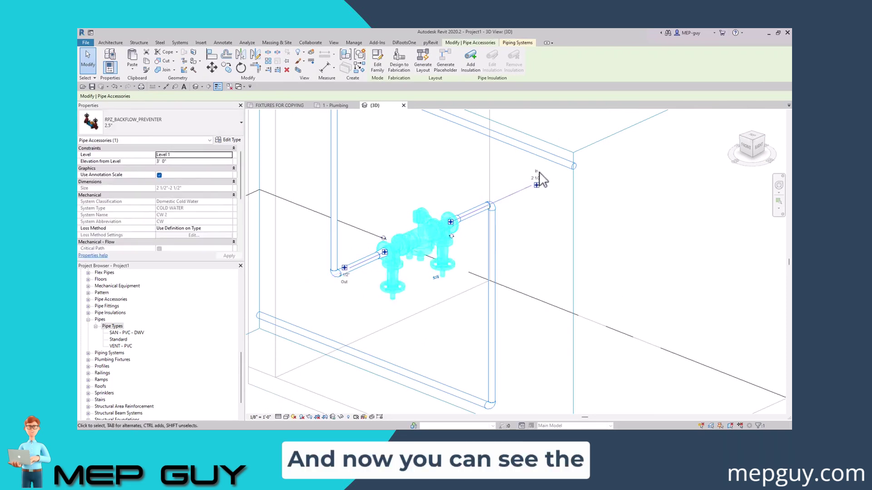
Rotate the backflow preventer 180° about the pipe so its handwheels point up
{"action": "left_click", "coordinate": [452, 236]}
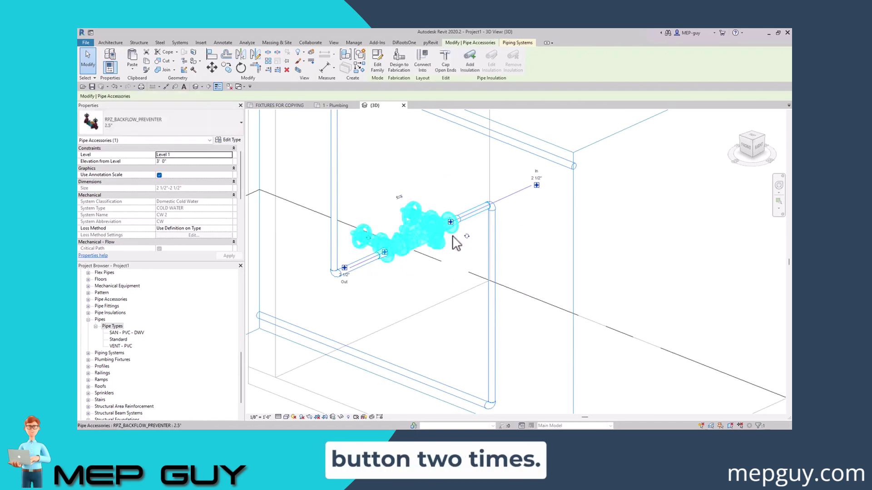
{"action": "left_click", "coordinate": [466, 236]}
{"action": "left_click", "coordinate": [542, 236]}
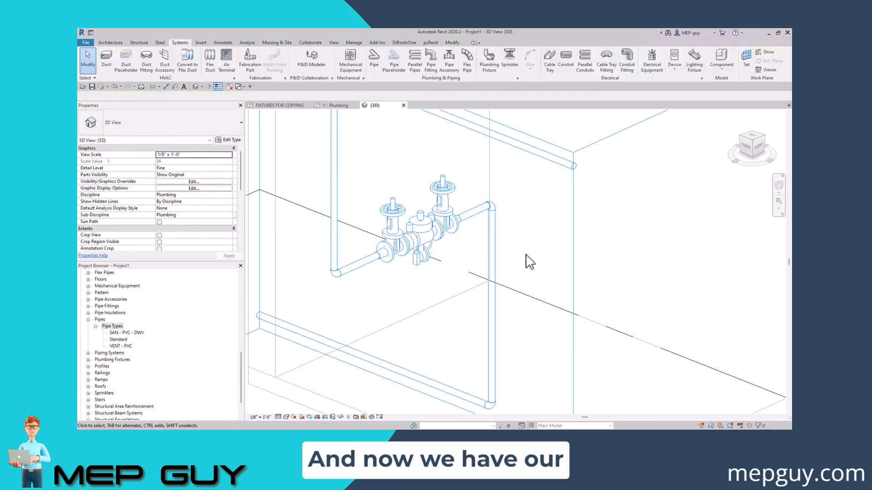
{"action": "scroll", "coordinate": [529, 262], "scroll_direction": "down", "scroll_amount": 2}
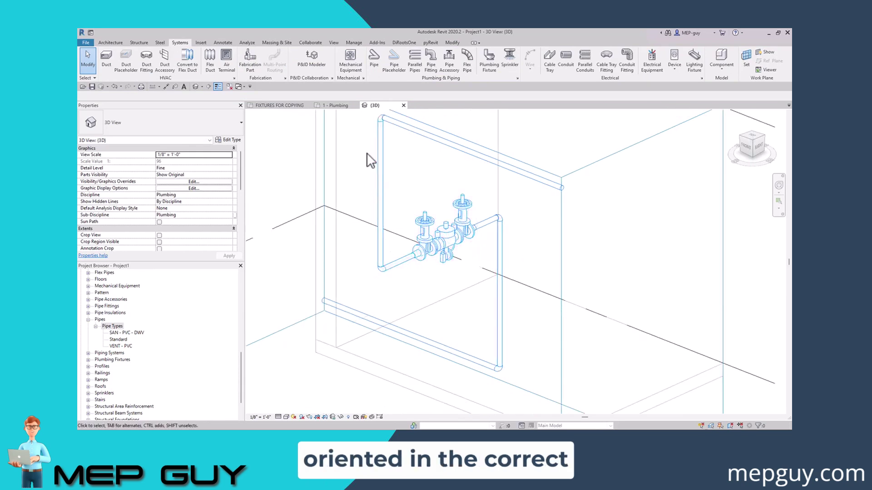